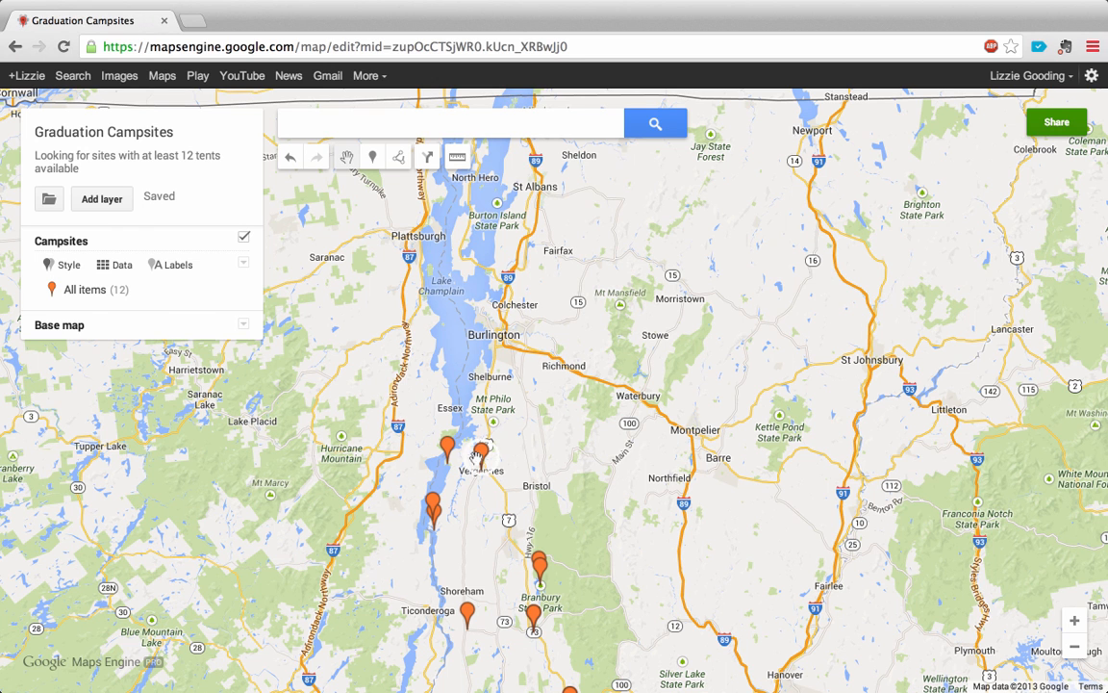
View the details of the campsite marker at Vergennes and dismiss its information card
key(Down)
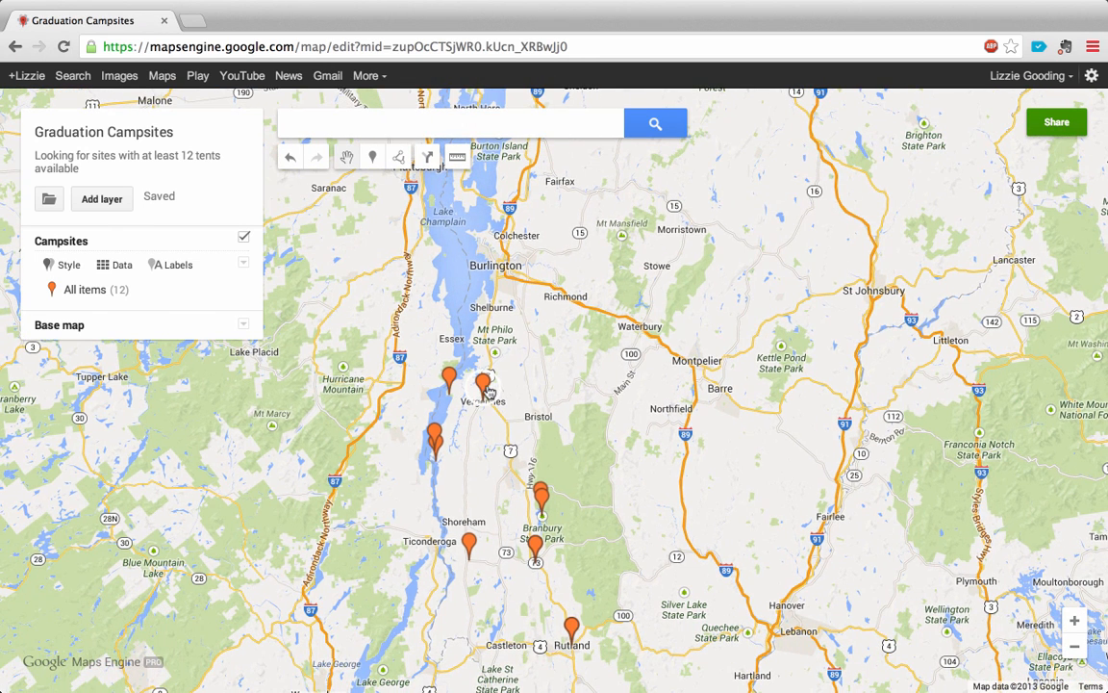
click(486, 389)
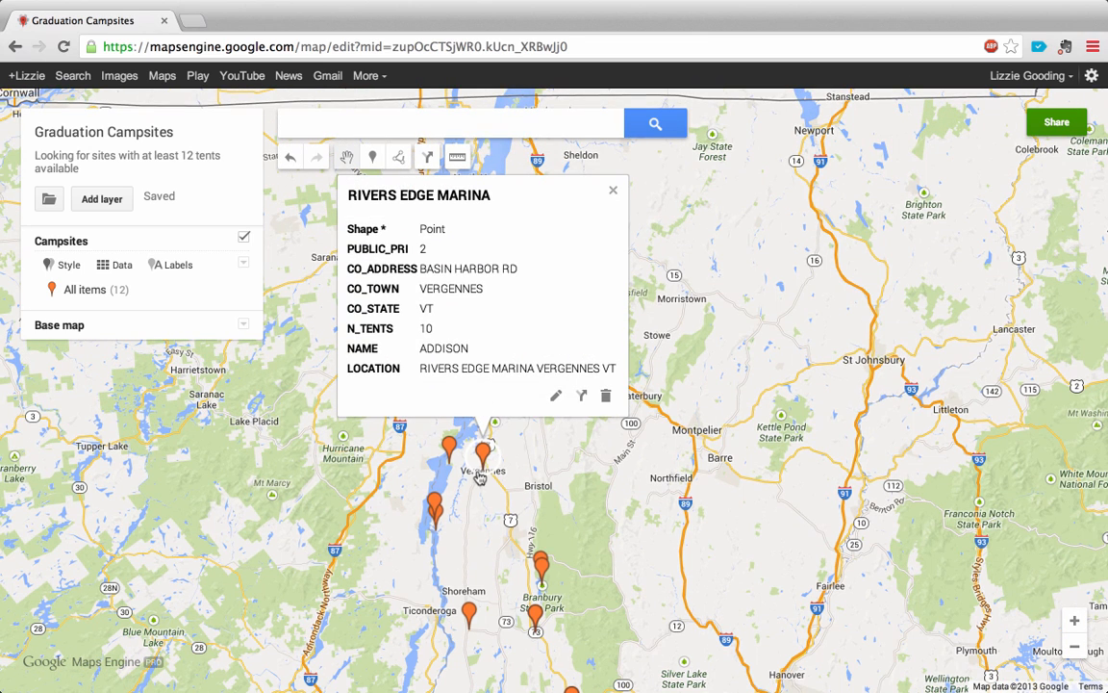
click(613, 190)
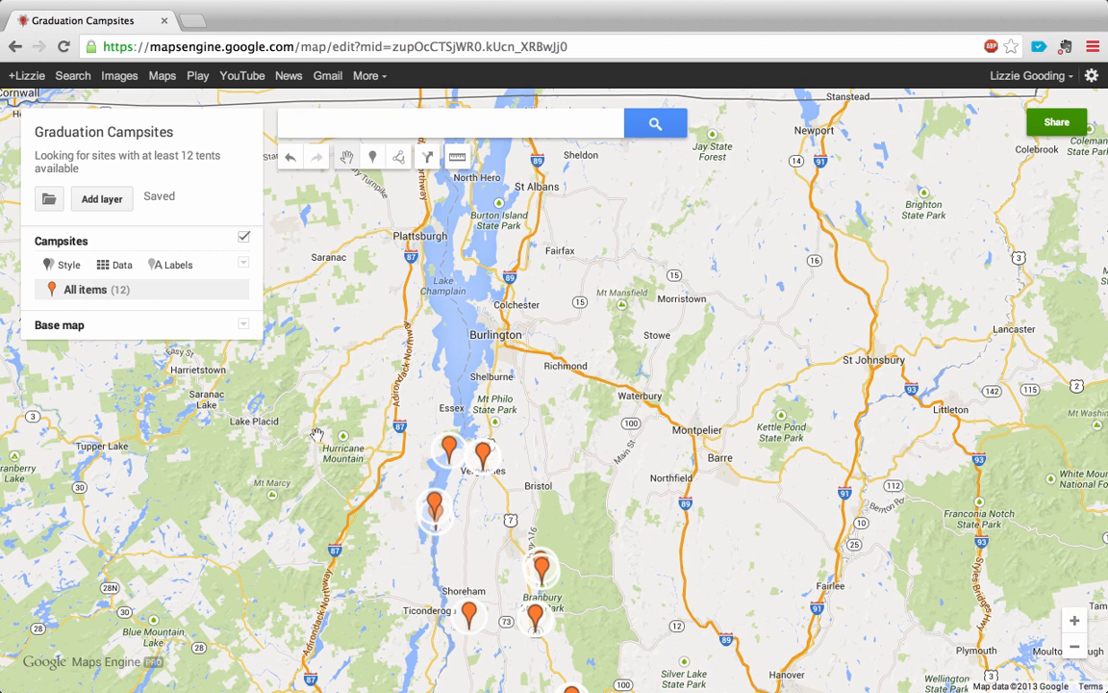
Open the Campsites layer's data table and select rows 2 through 7 as a continuous block, then clear the selection
click(120, 268)
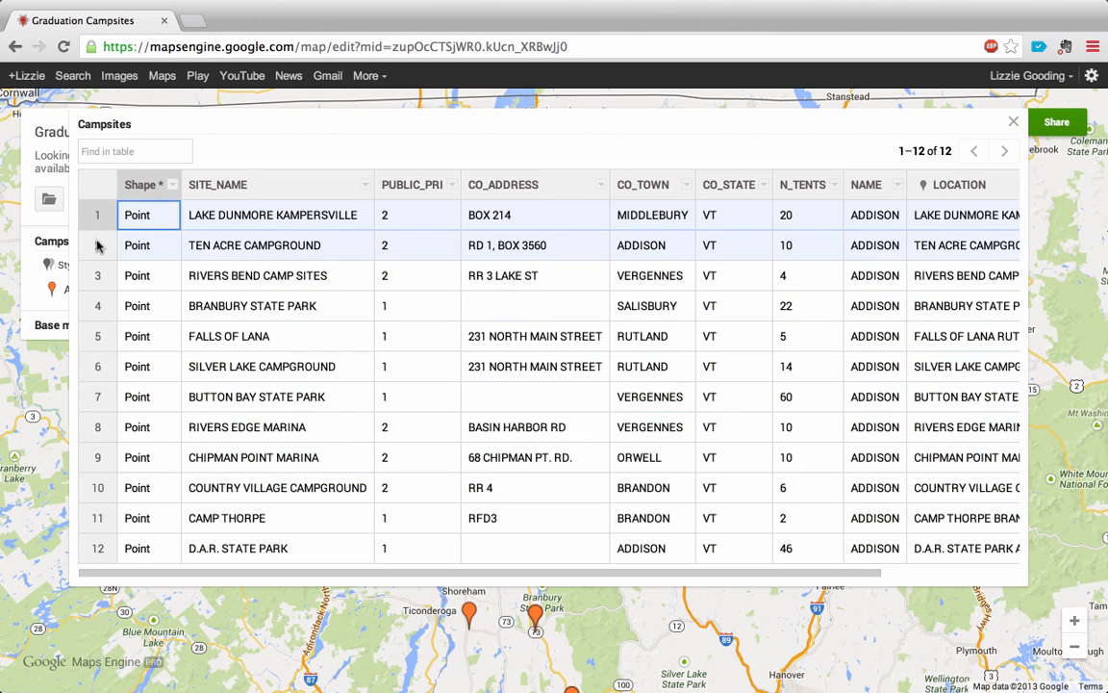
click(99, 242)
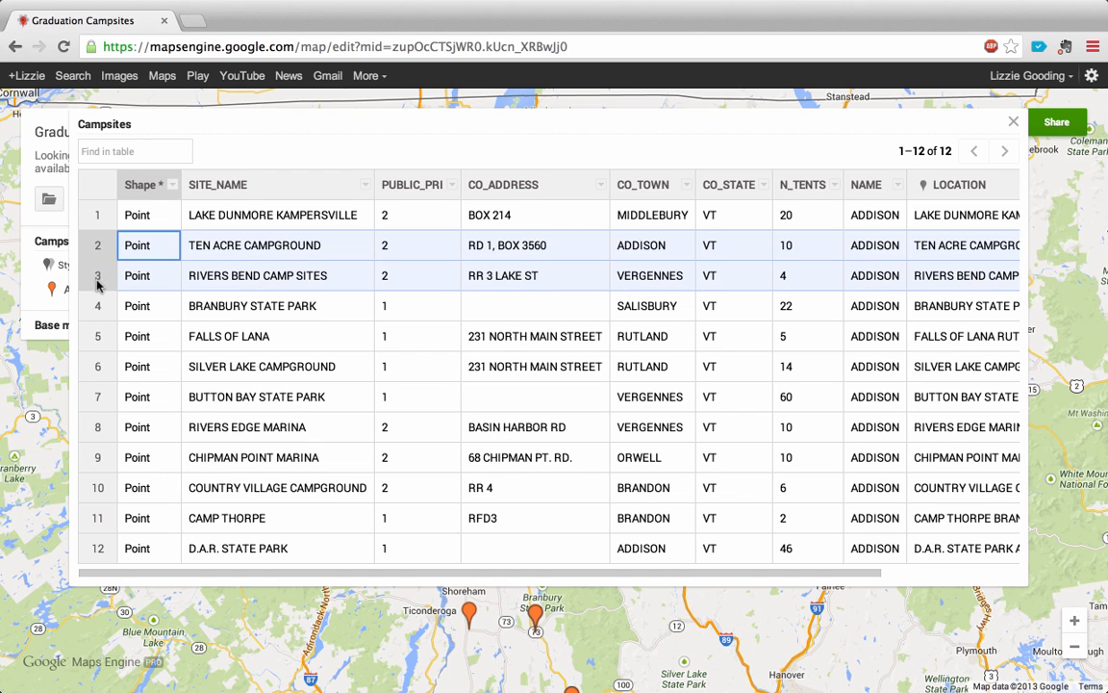
drag(96, 287, 101, 403)
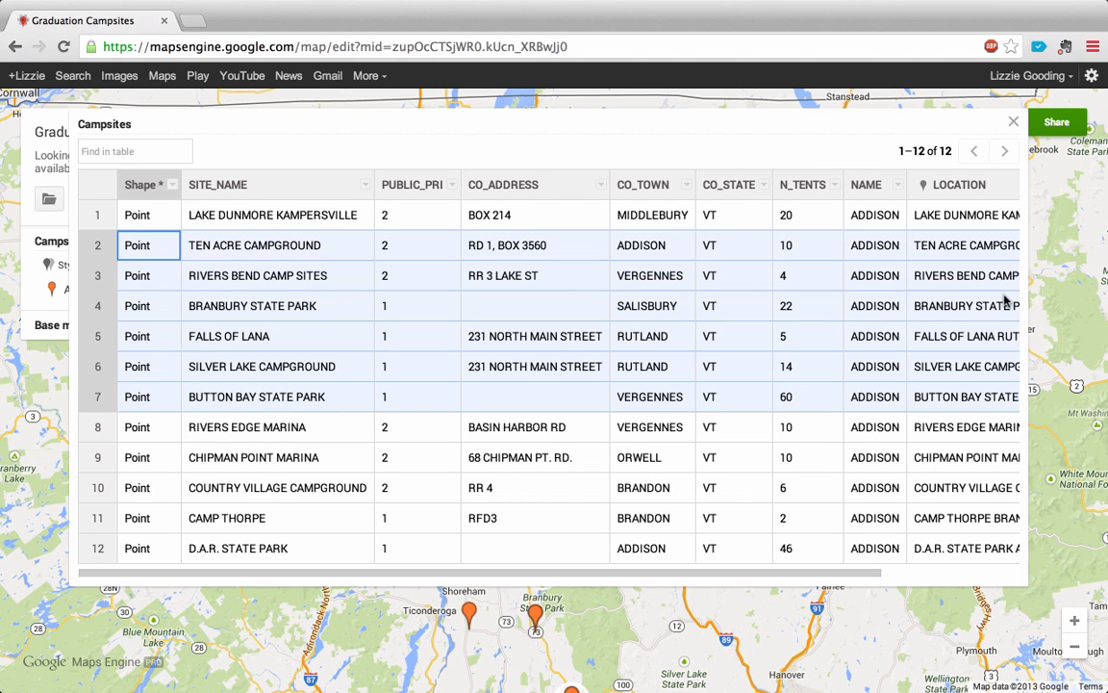
key(Escape)
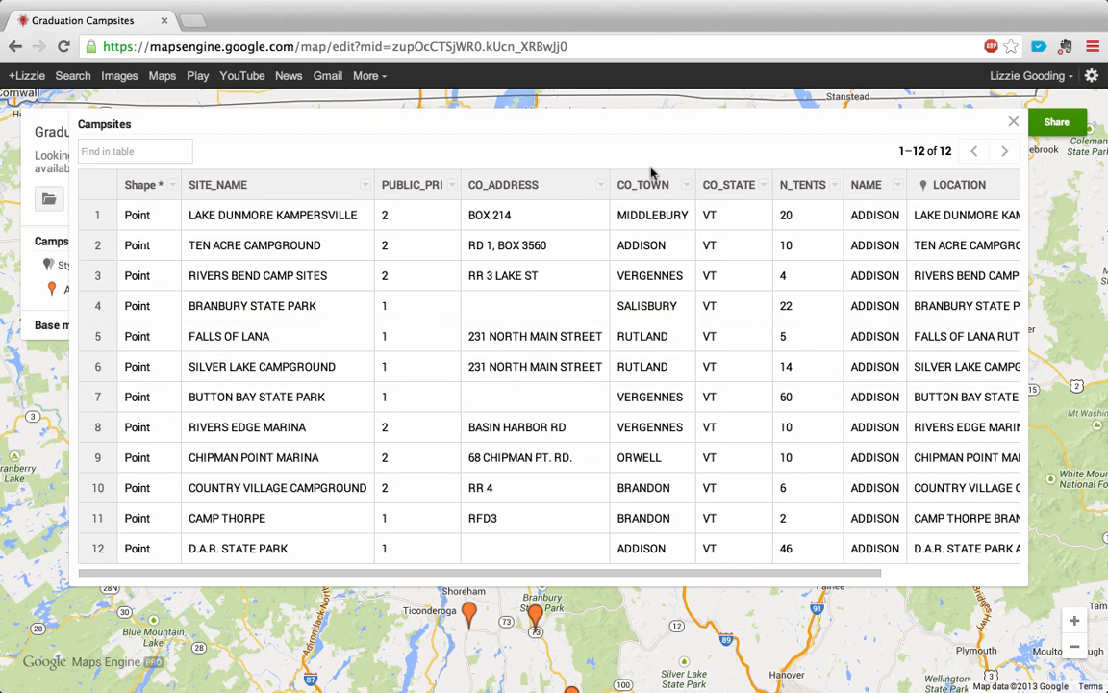
Select rows 1, 4, 6, 7 and 12, the campsites with at least 12 tents, and examine their highlighted markers on the map
click(92, 215)
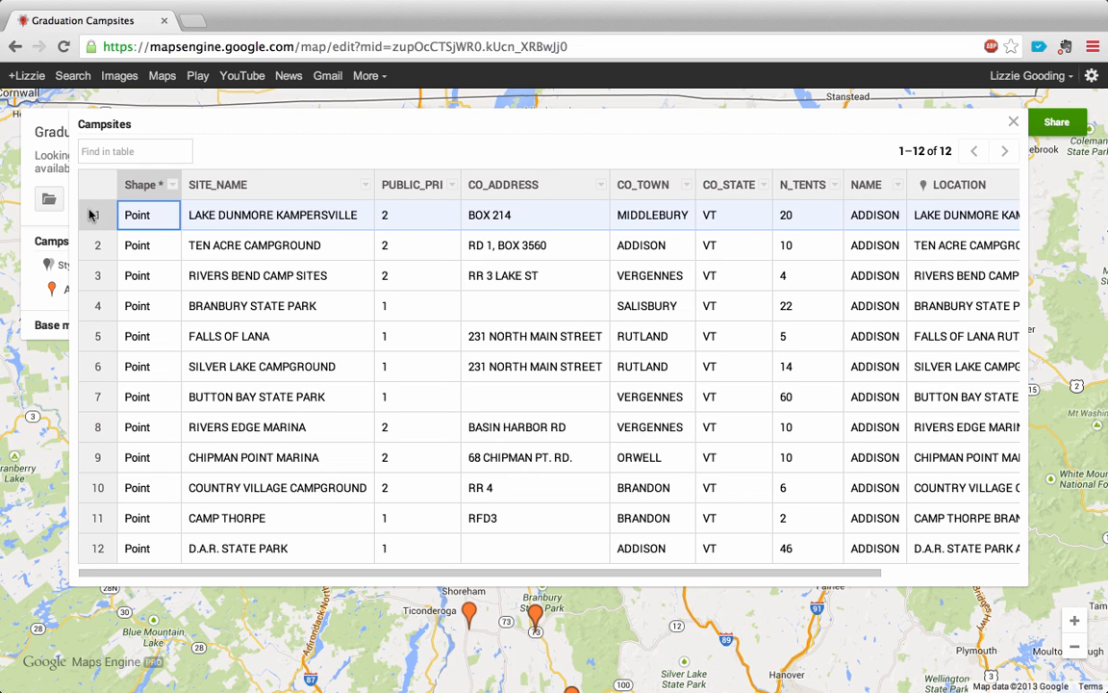
click(97, 305)
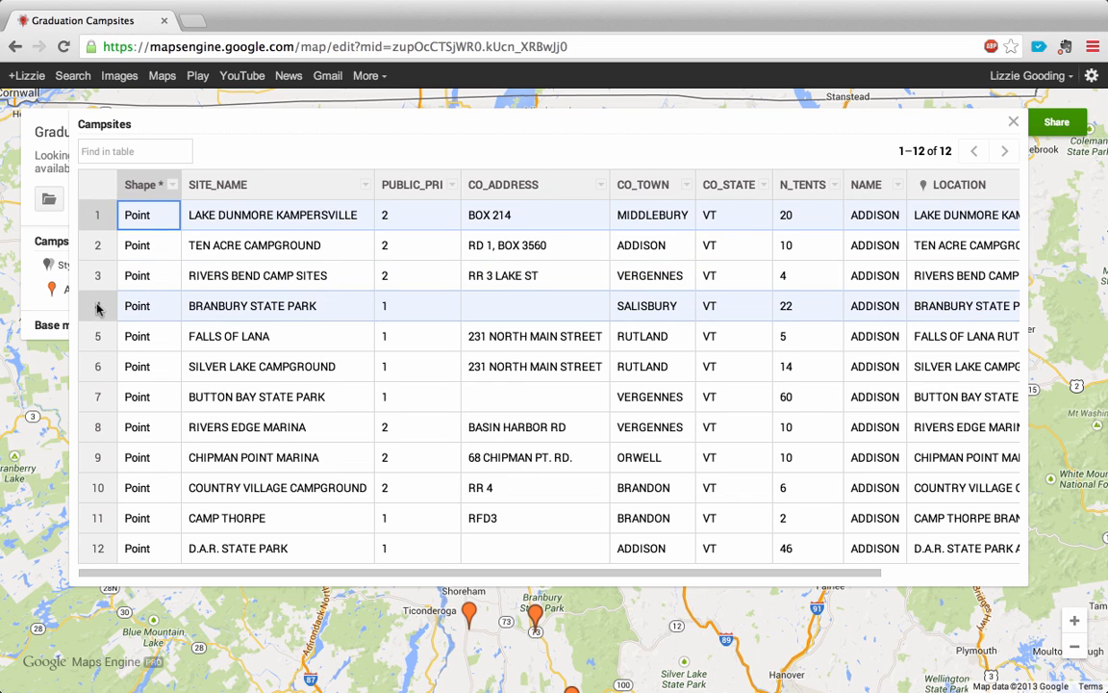
click(97, 396)
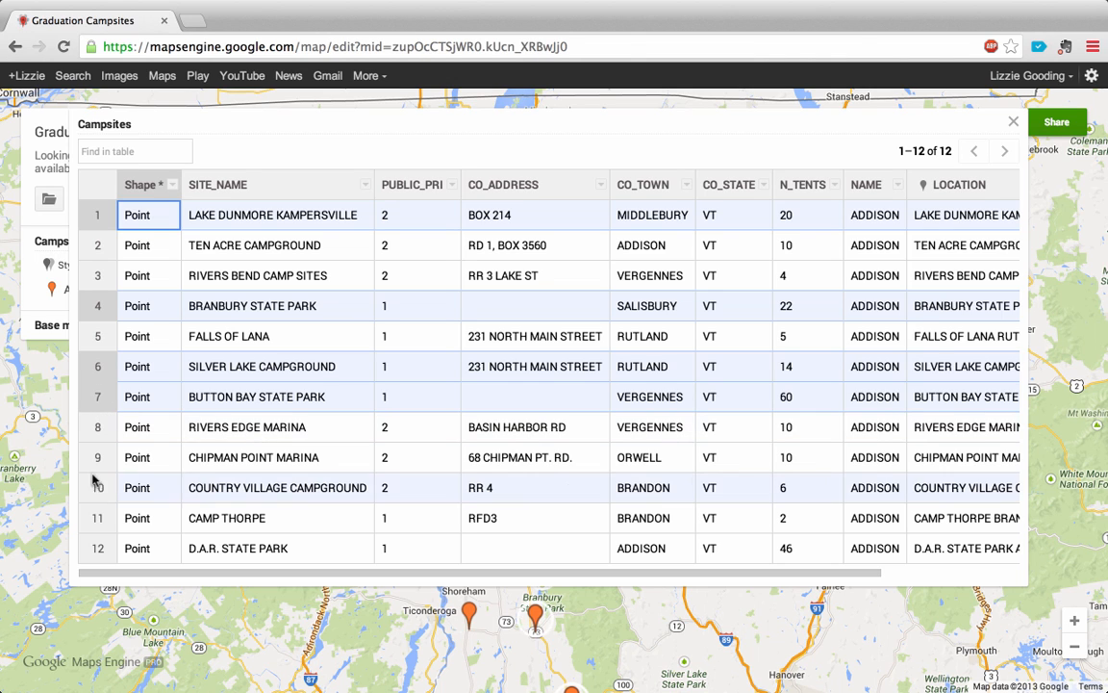
click(96, 547)
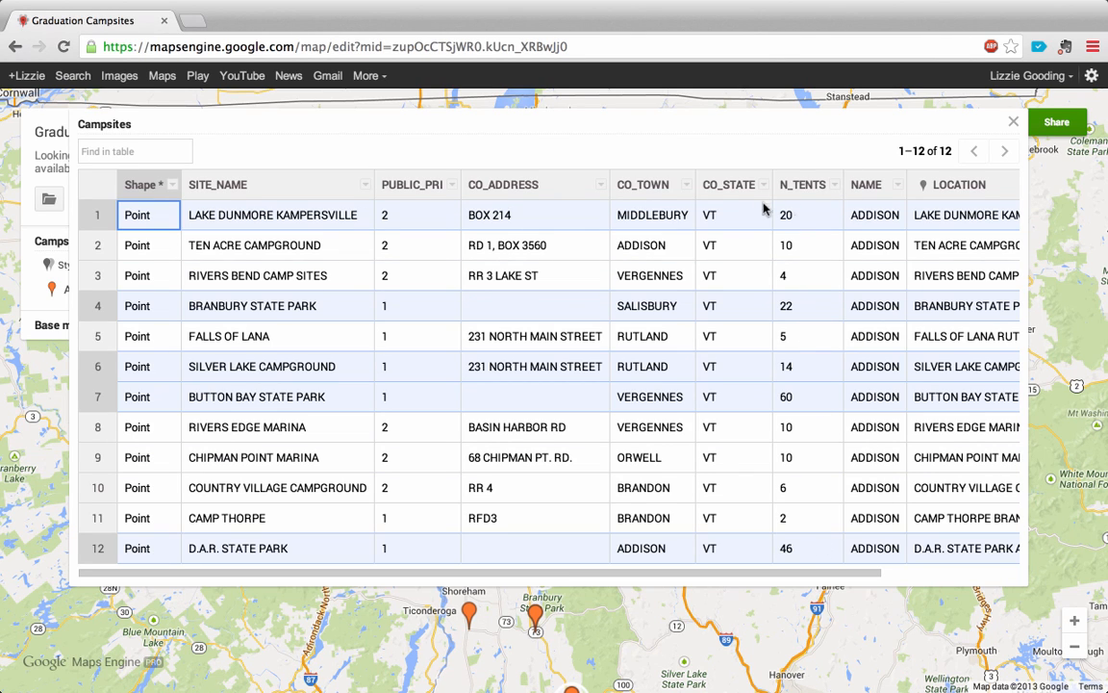
click(1014, 125)
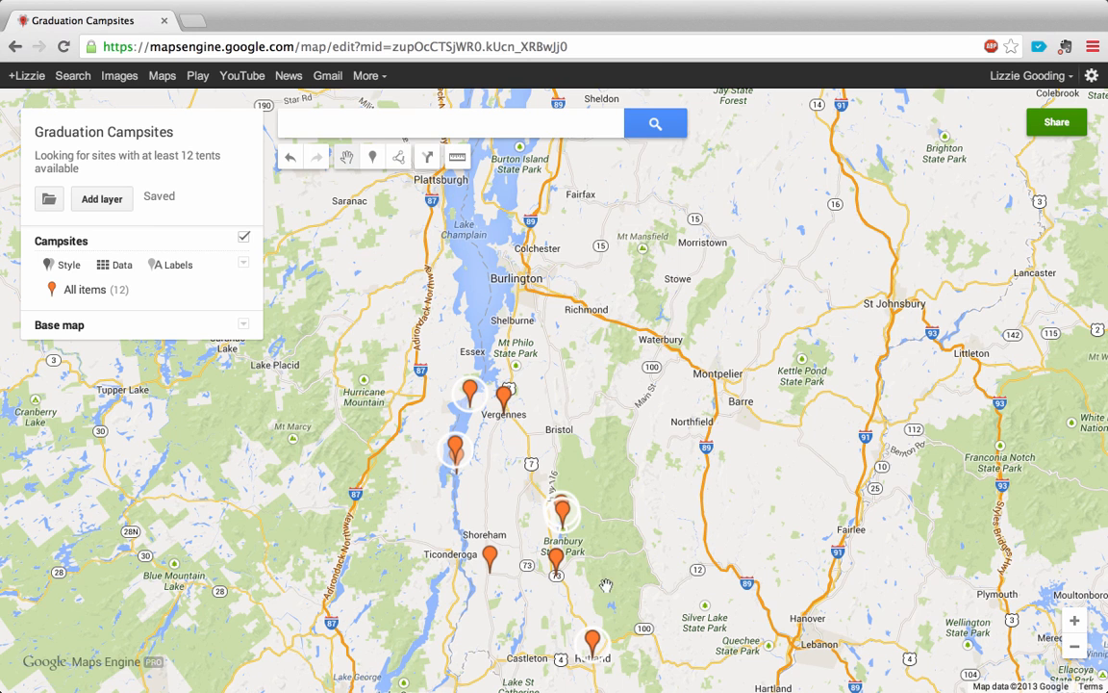
drag(612, 478, 621, 429)
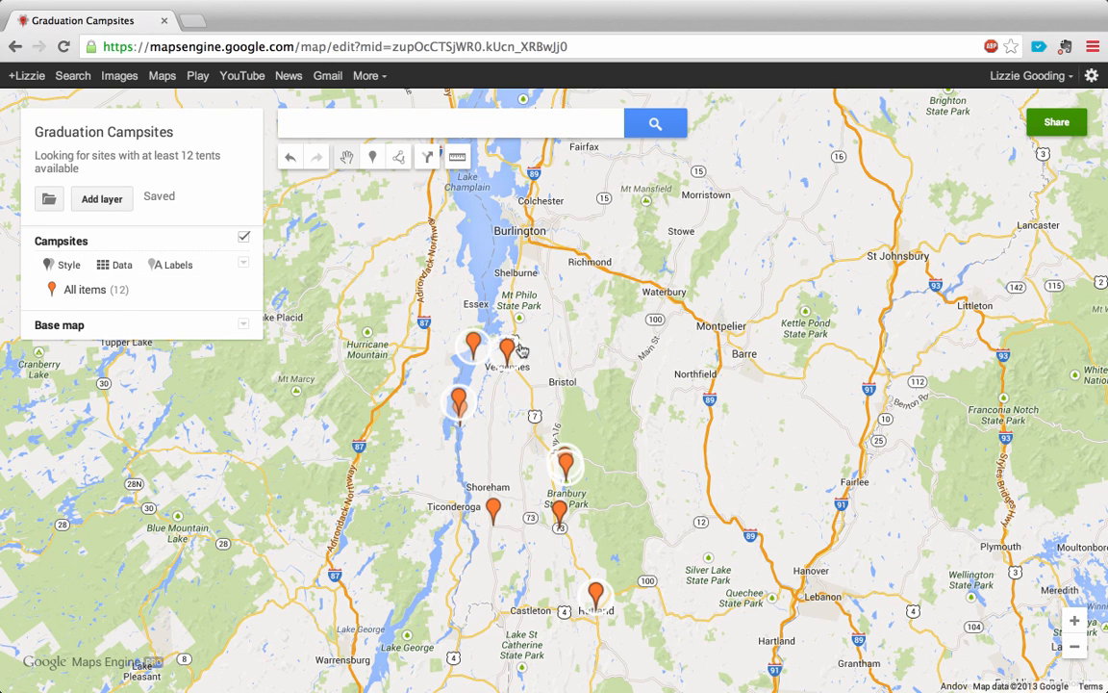
Open the Campsites data table and sort it by N_TENTS in ascending order (A → Z)
click(120, 269)
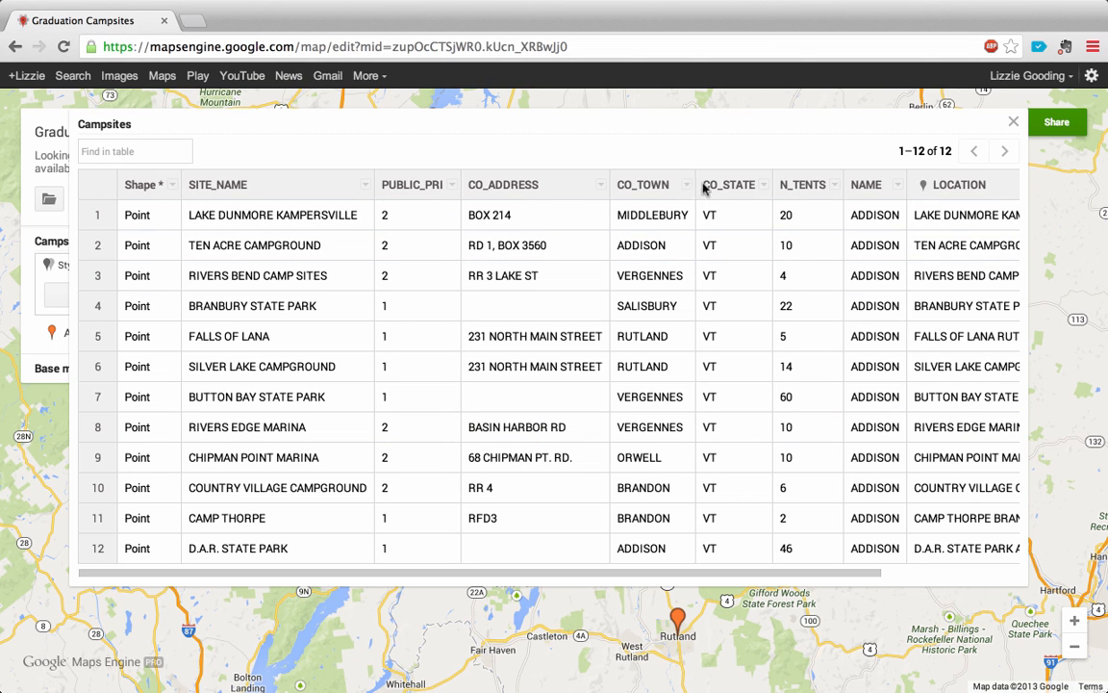
click(834, 187)
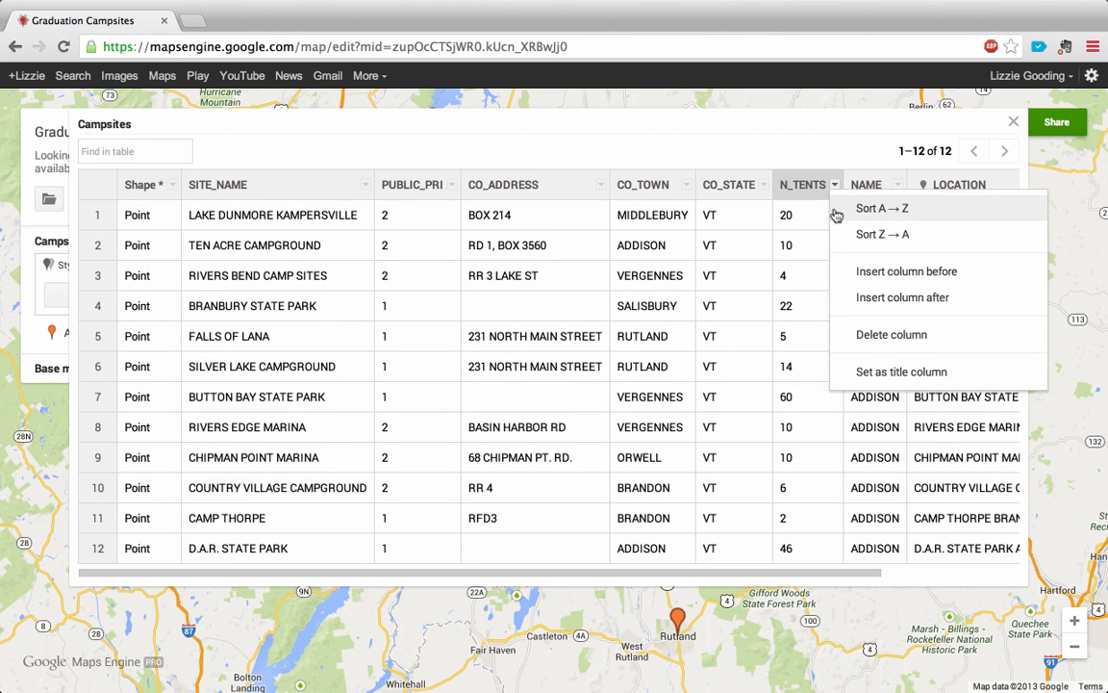
click(874, 211)
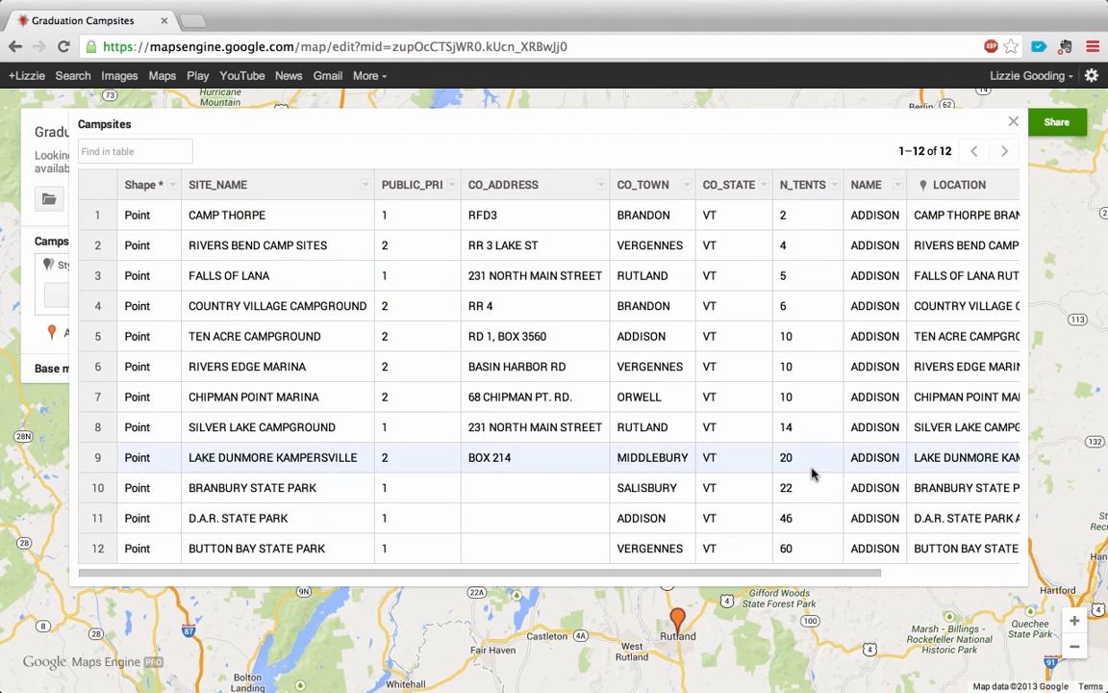
Sort the Campsites table by N_TENTS in descending order (Z → A) and select the first five rows
click(835, 184)
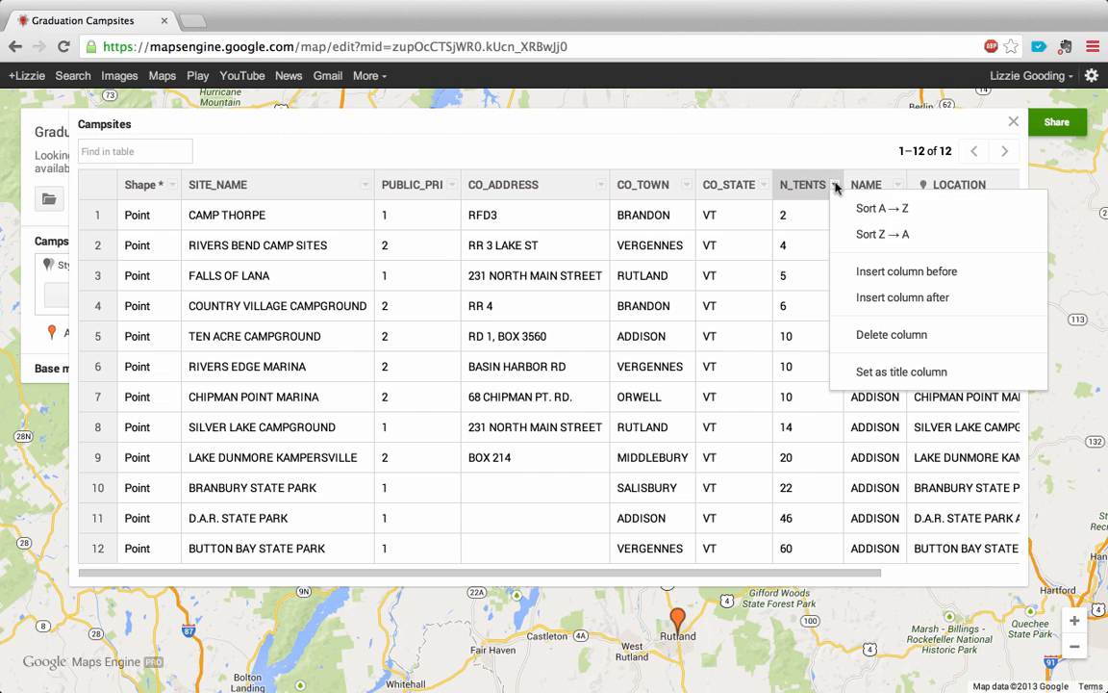
click(854, 235)
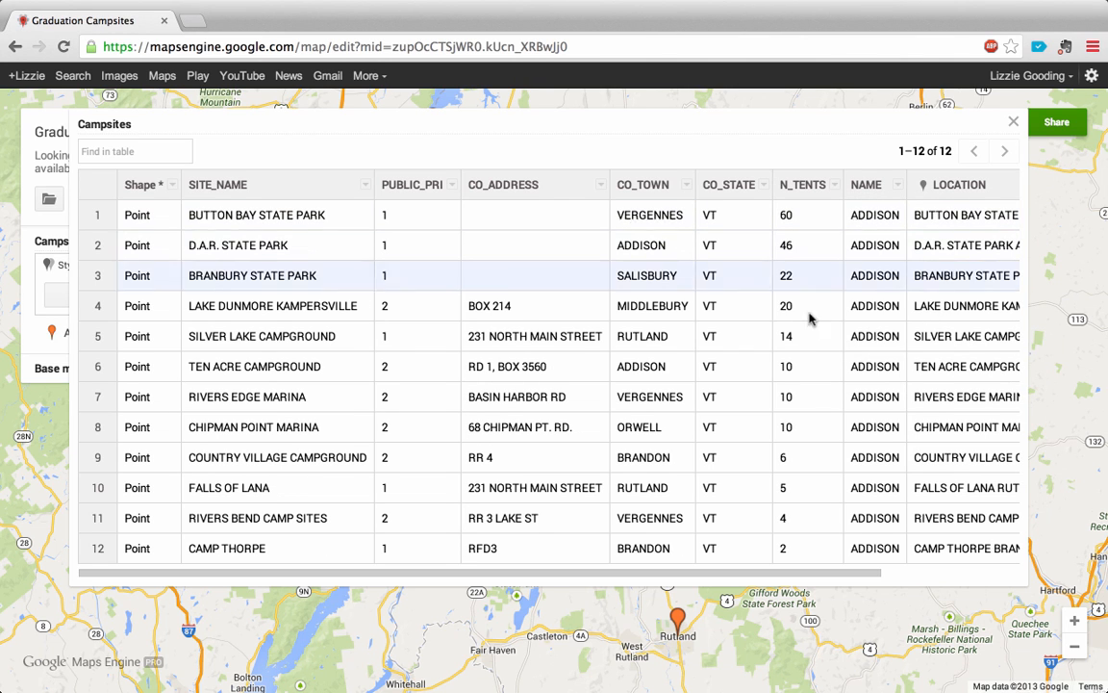
click(835, 184)
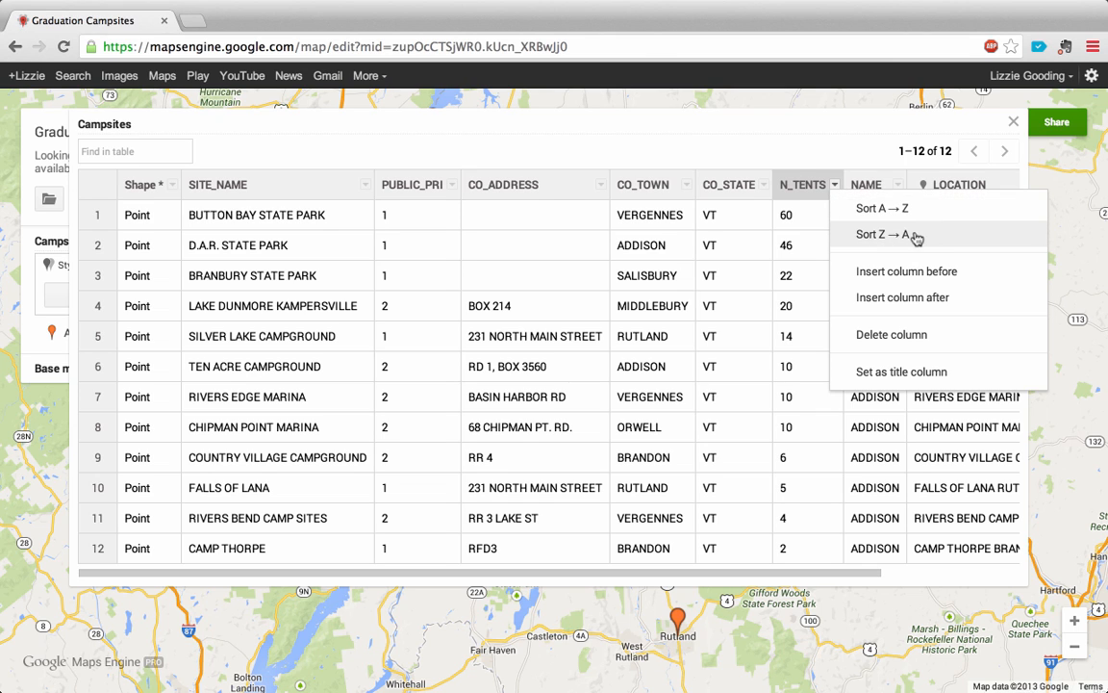
click(842, 141)
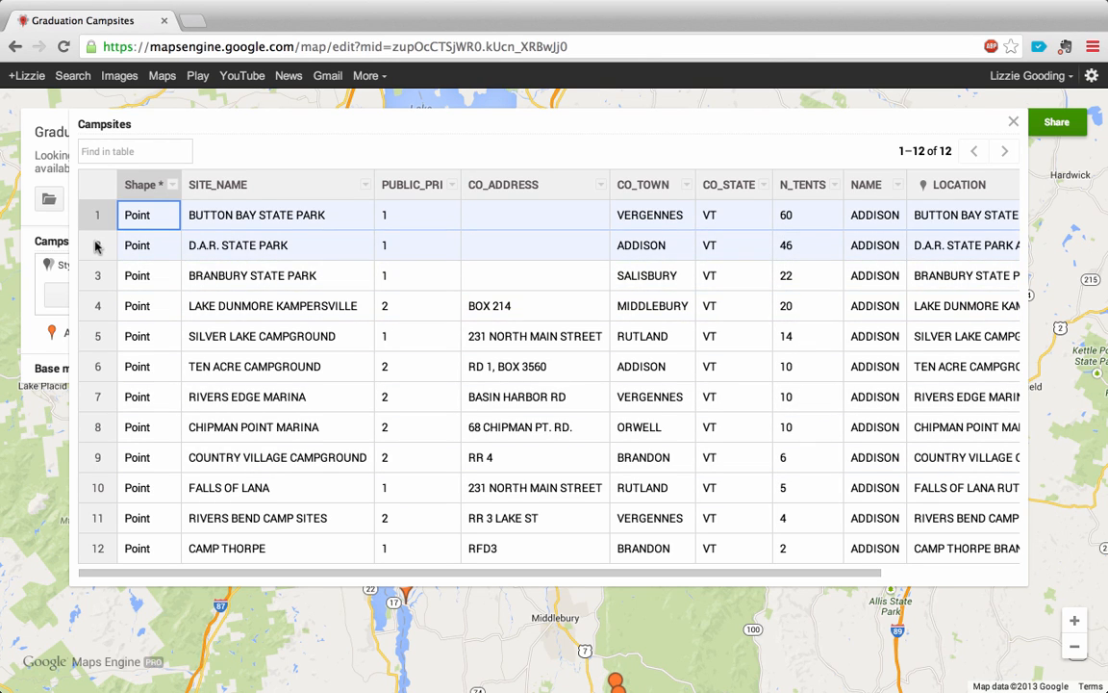
drag(95, 247, 101, 344)
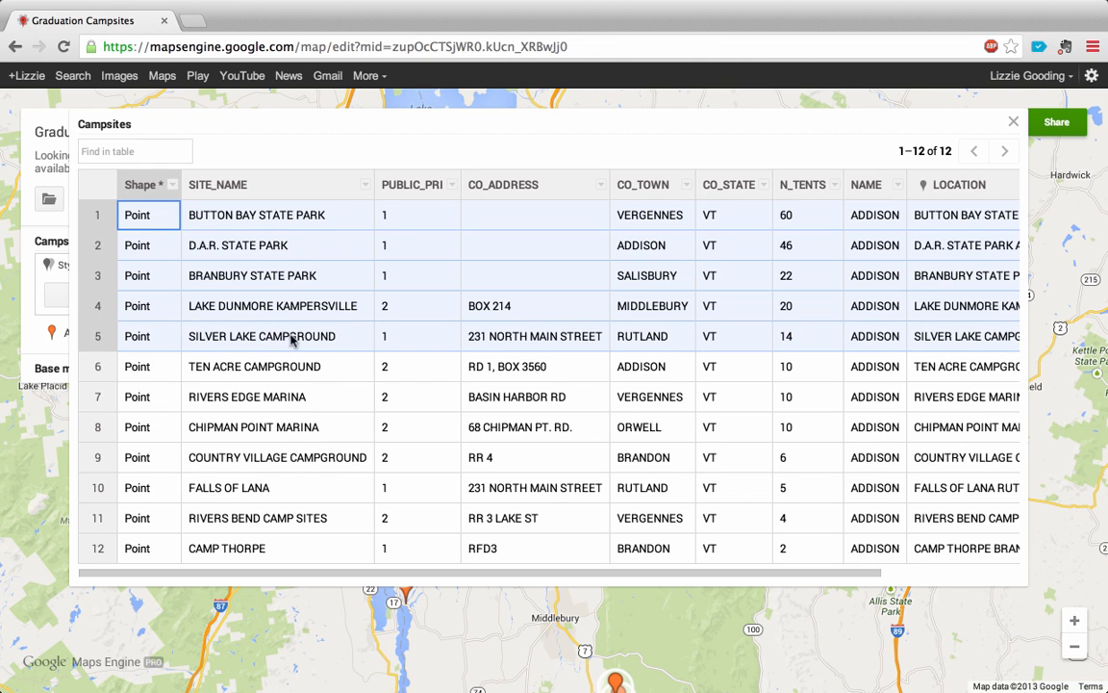
Search the Campsites table for "Vergenne"
click(160, 155)
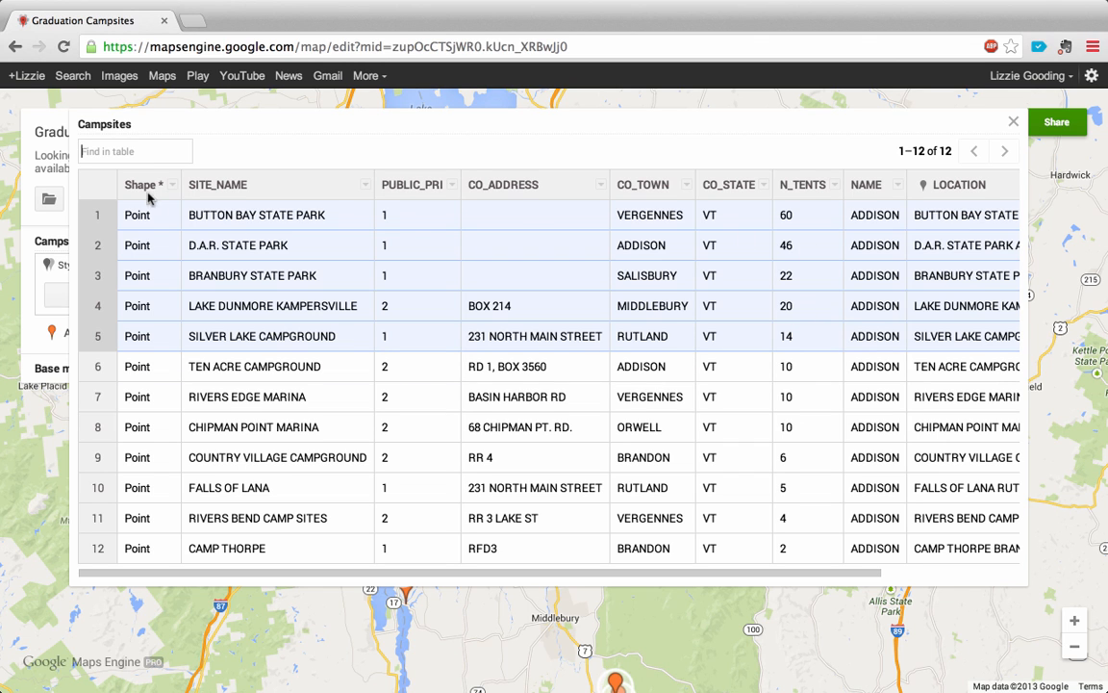
click(113, 152)
text(Verge)
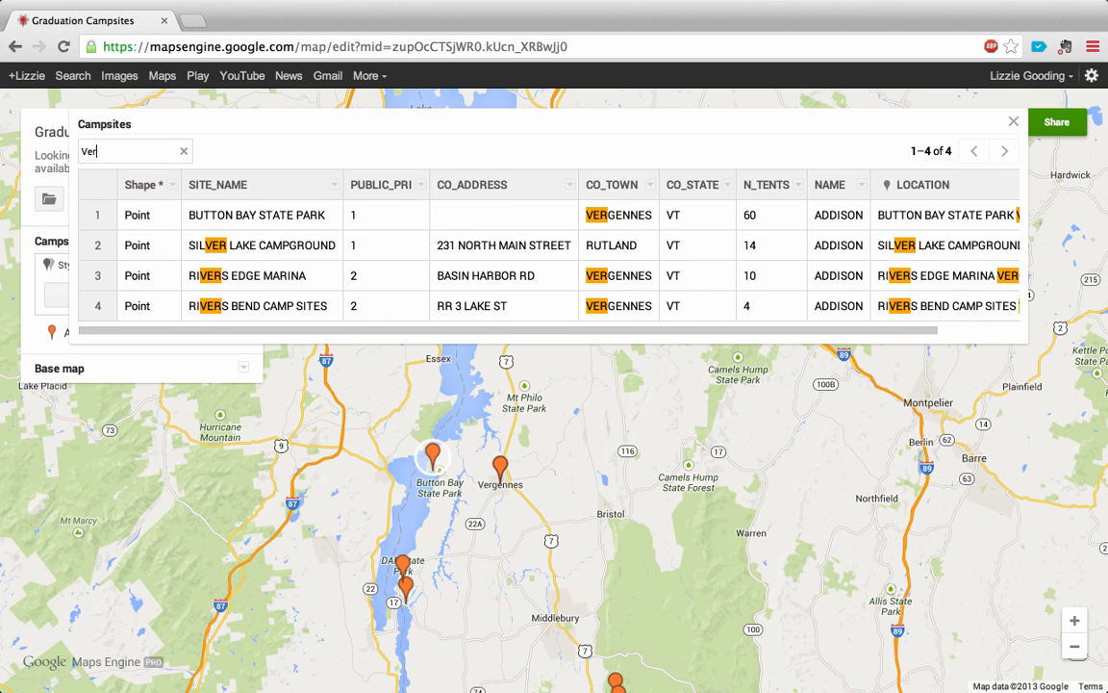
text(nne)
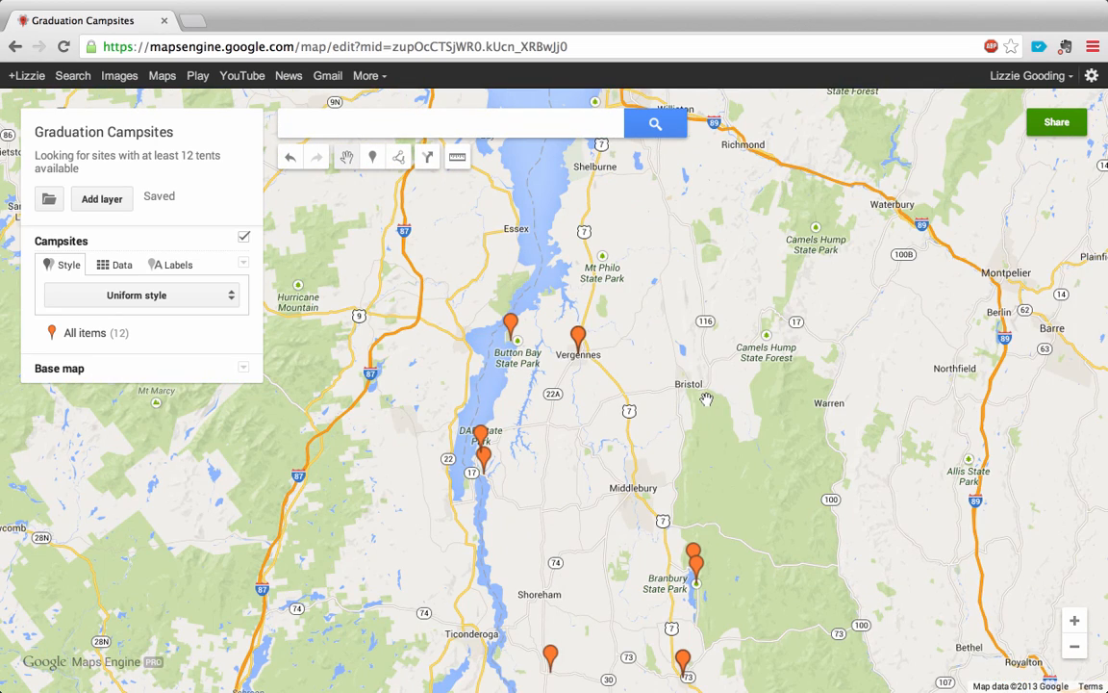
Reopen the Campsites data table and locate Button Bay State Park and D.A.R. State Park on the map by selecting their rows
click(581, 347)
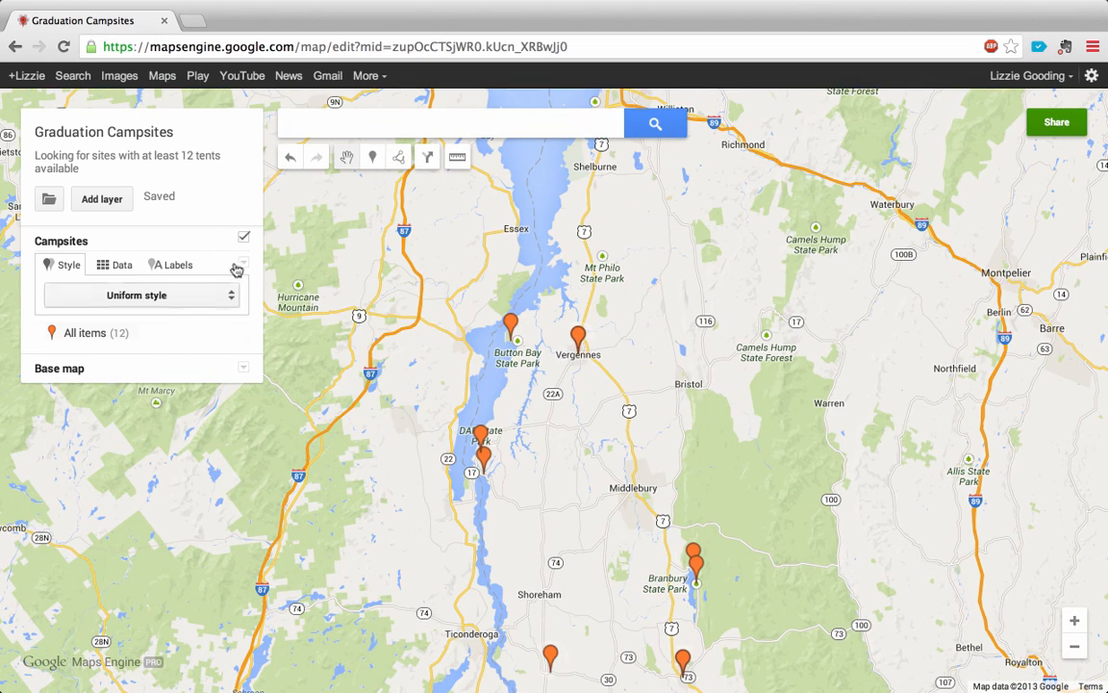
click(121, 266)
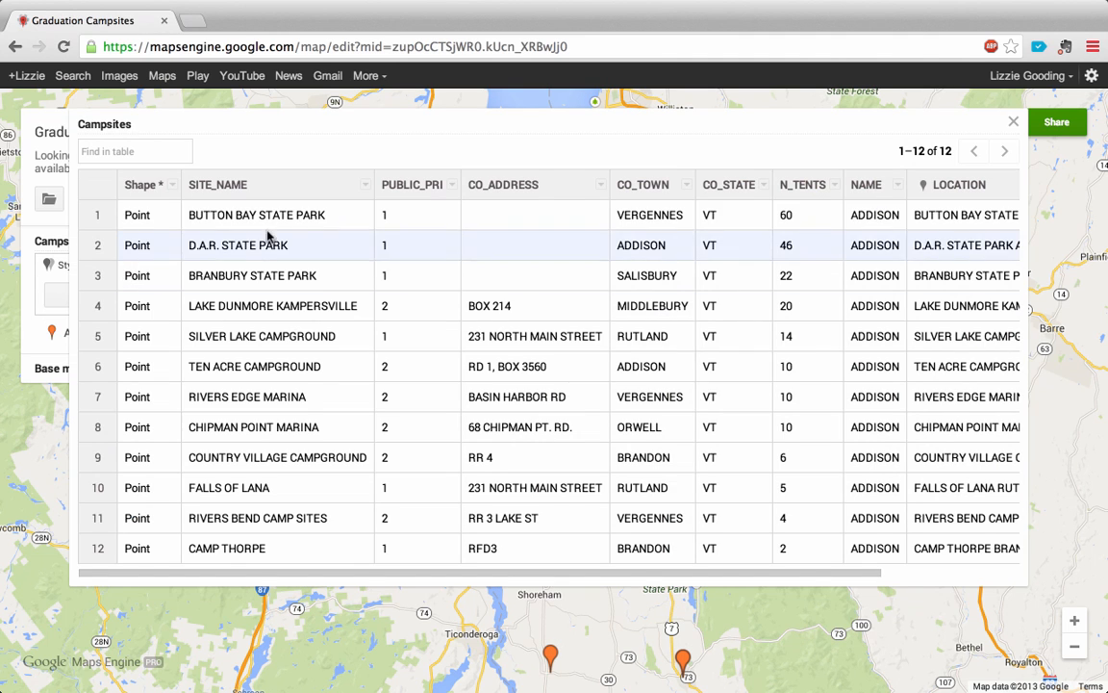
click(97, 214)
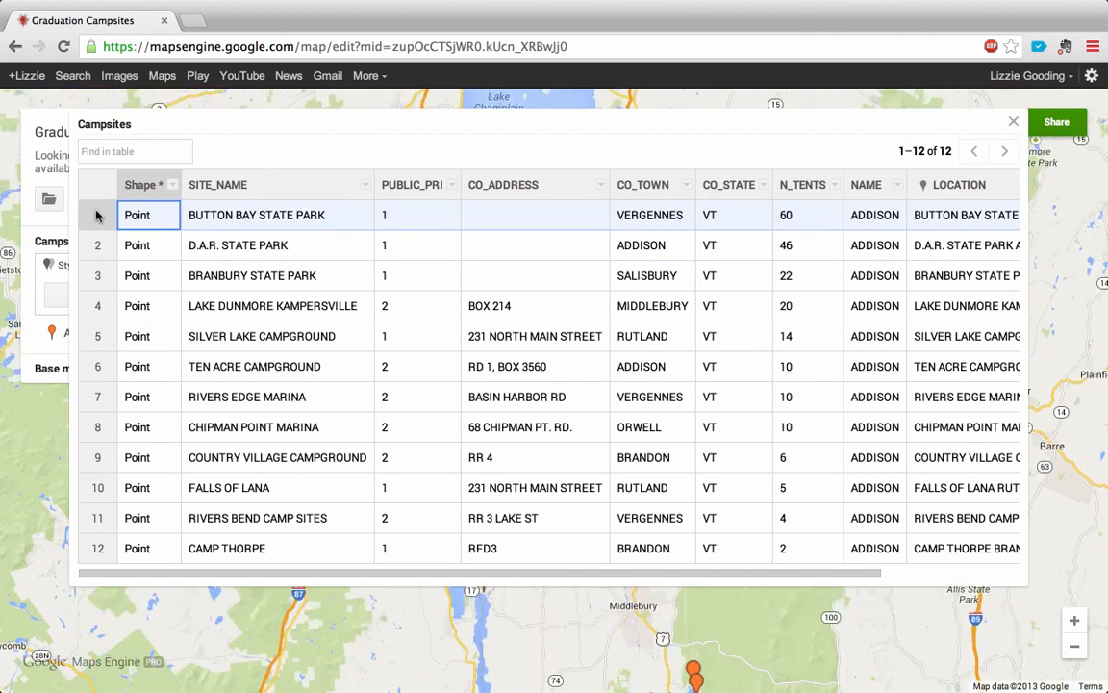
click(97, 246)
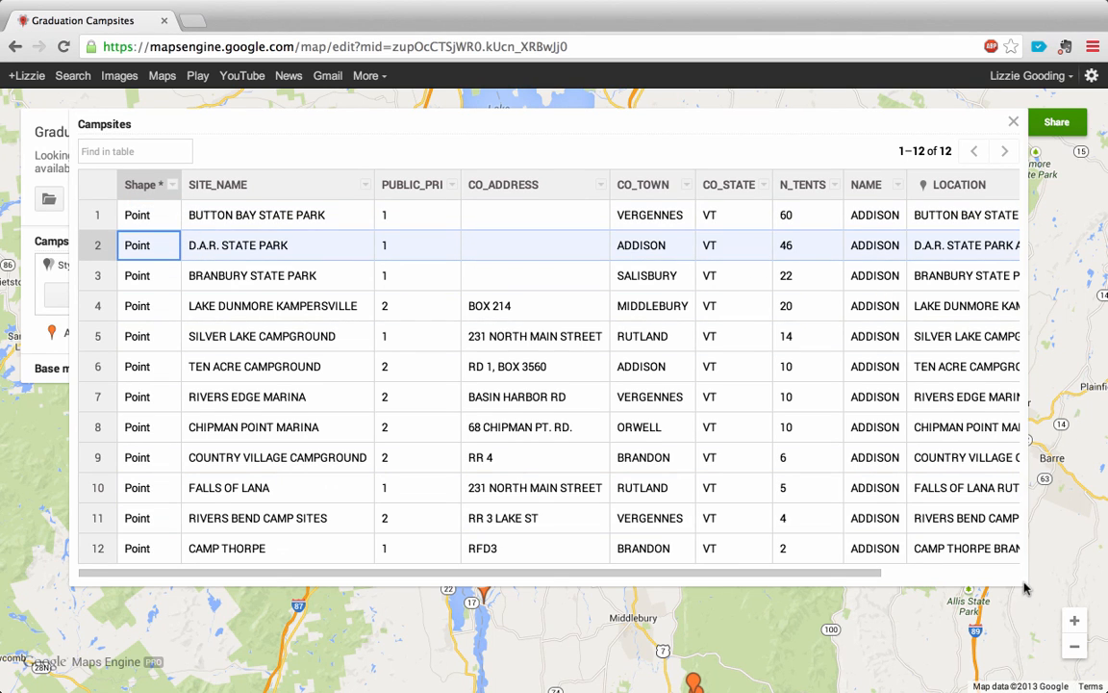
Widen the data table to read the full LOCATION column, then close the table and the D.A.R. State Park information card
drag(1028, 583, 1104, 583)
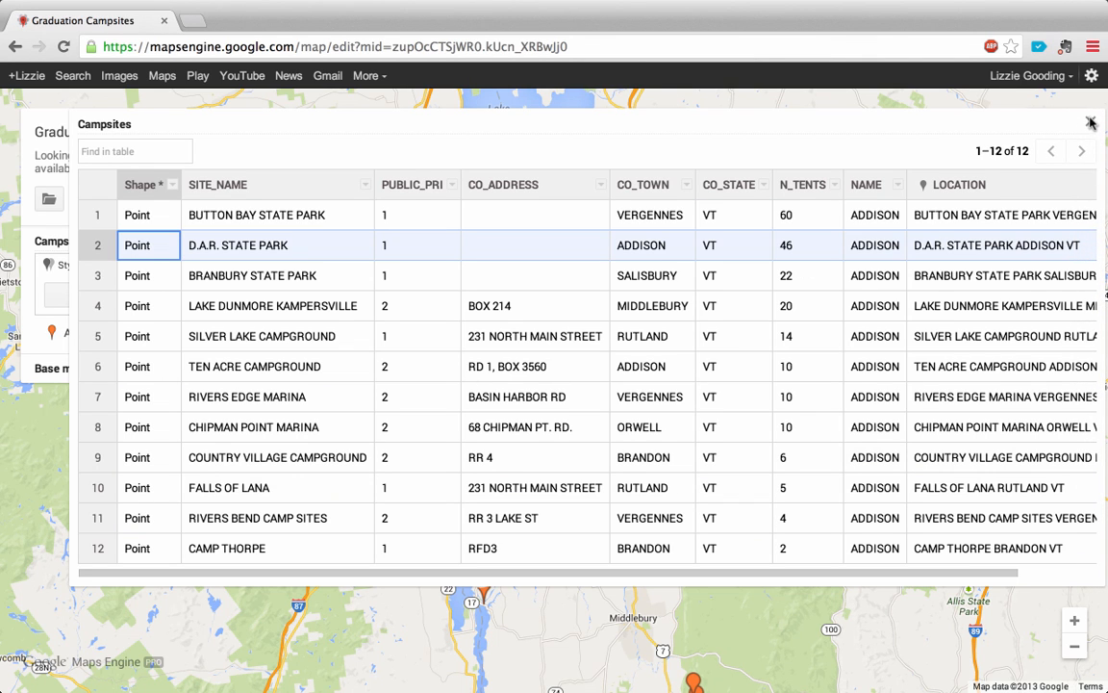
scroll(589, 430, right, 2)
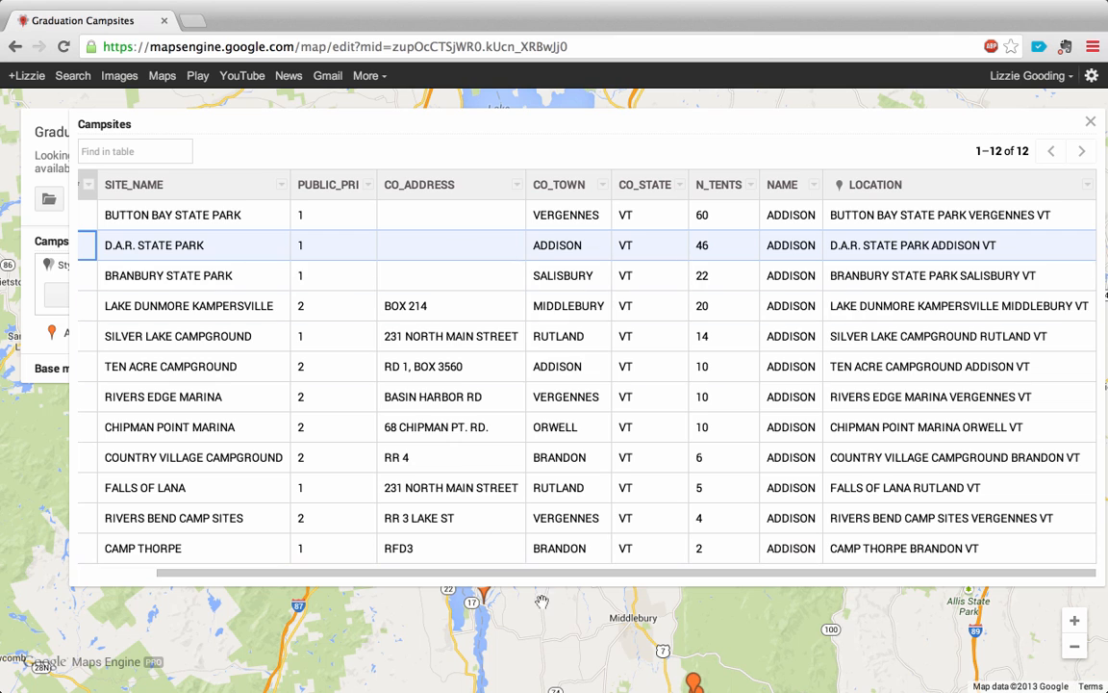
click(1089, 121)
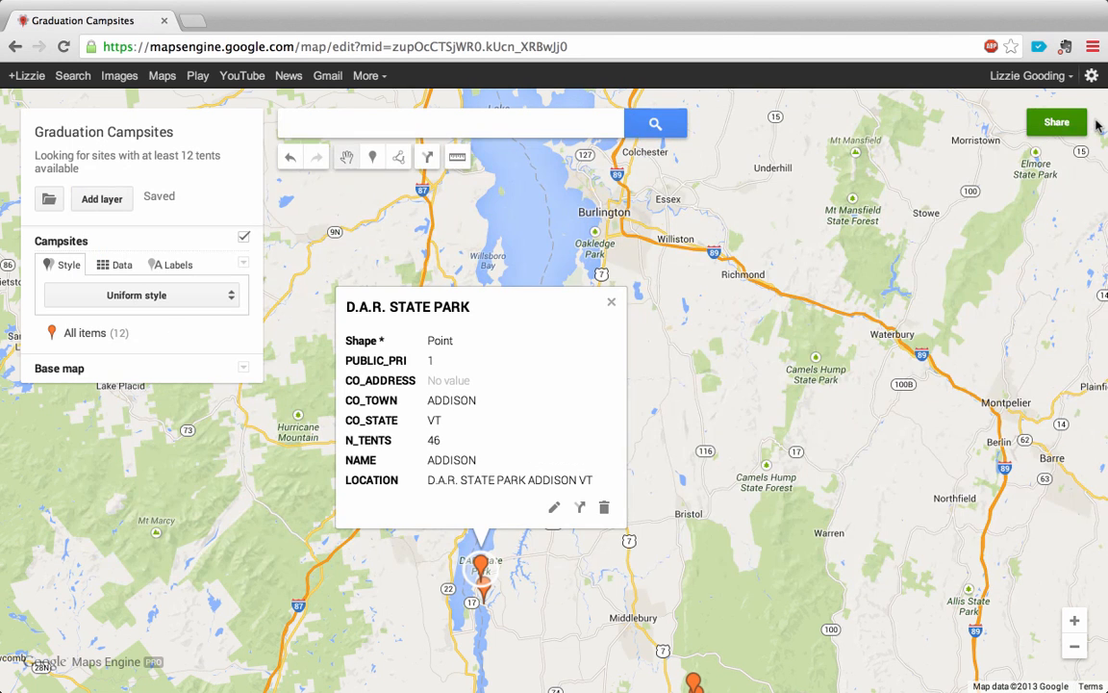
click(611, 302)
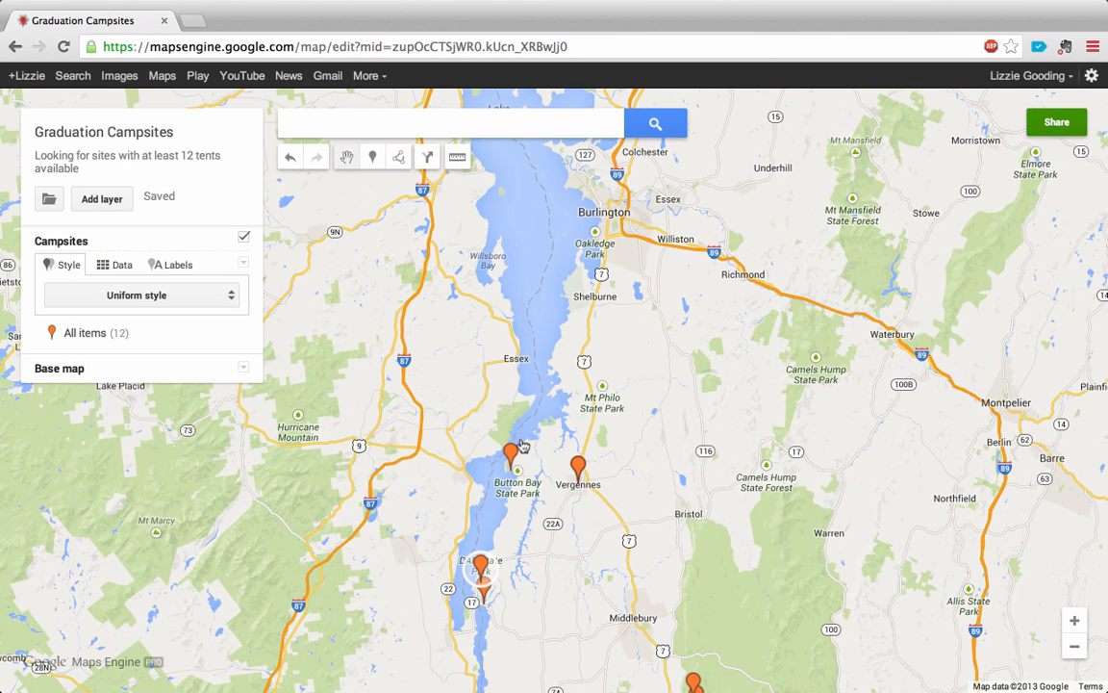
drag(658, 516, 683, 355)
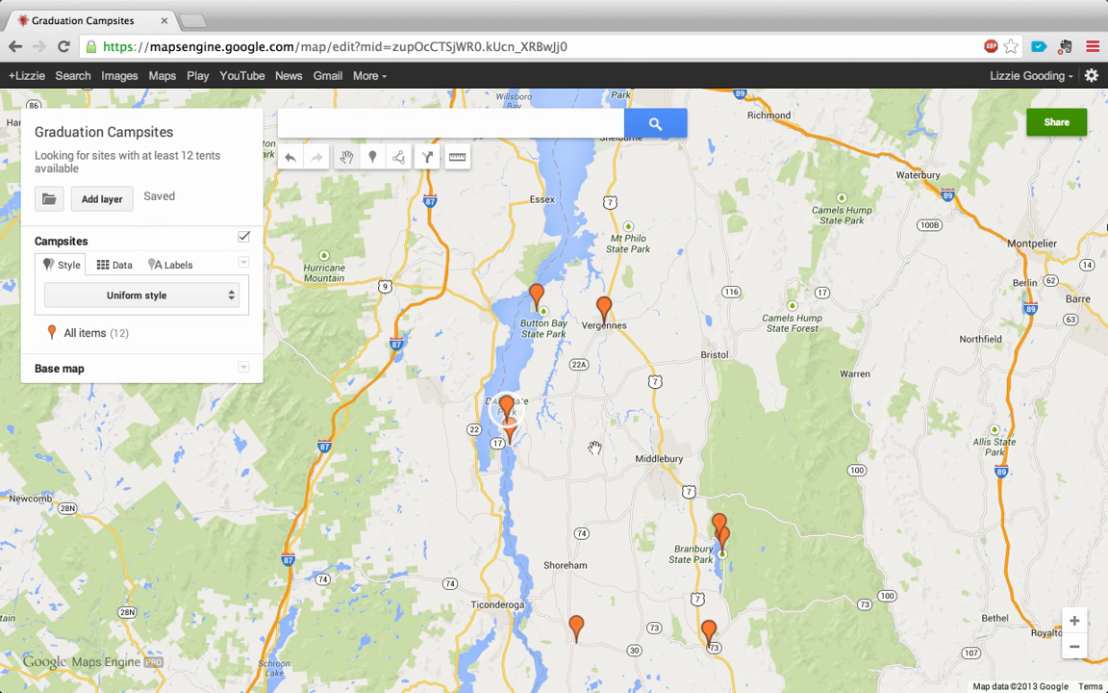
drag(593, 447, 593, 395)
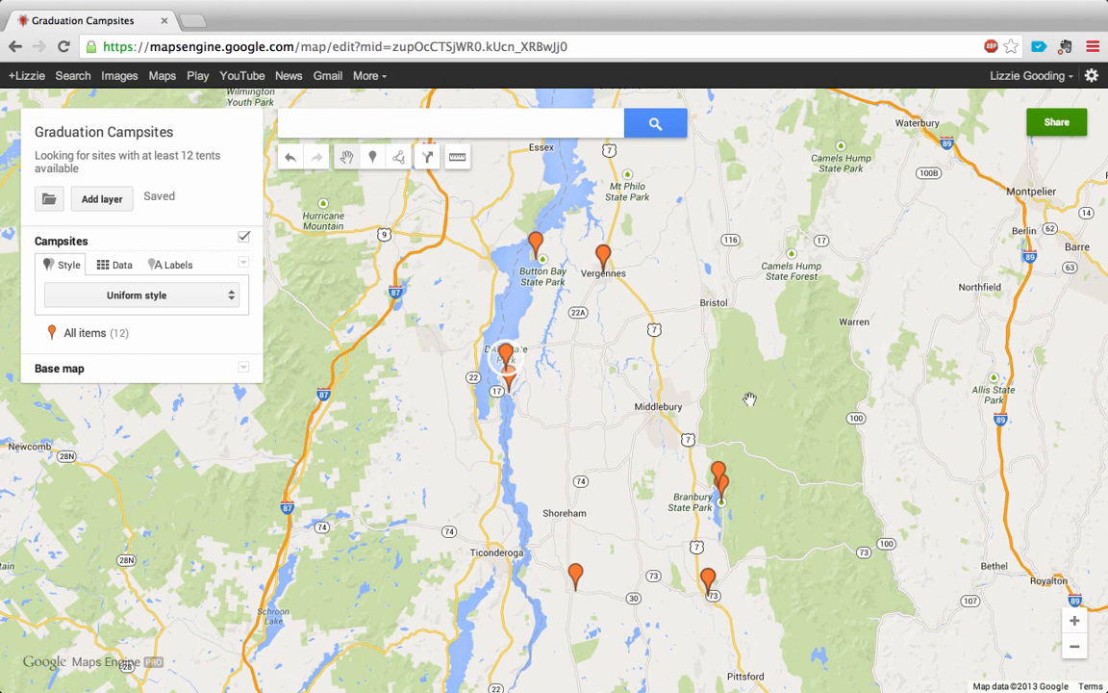
click(114, 265)
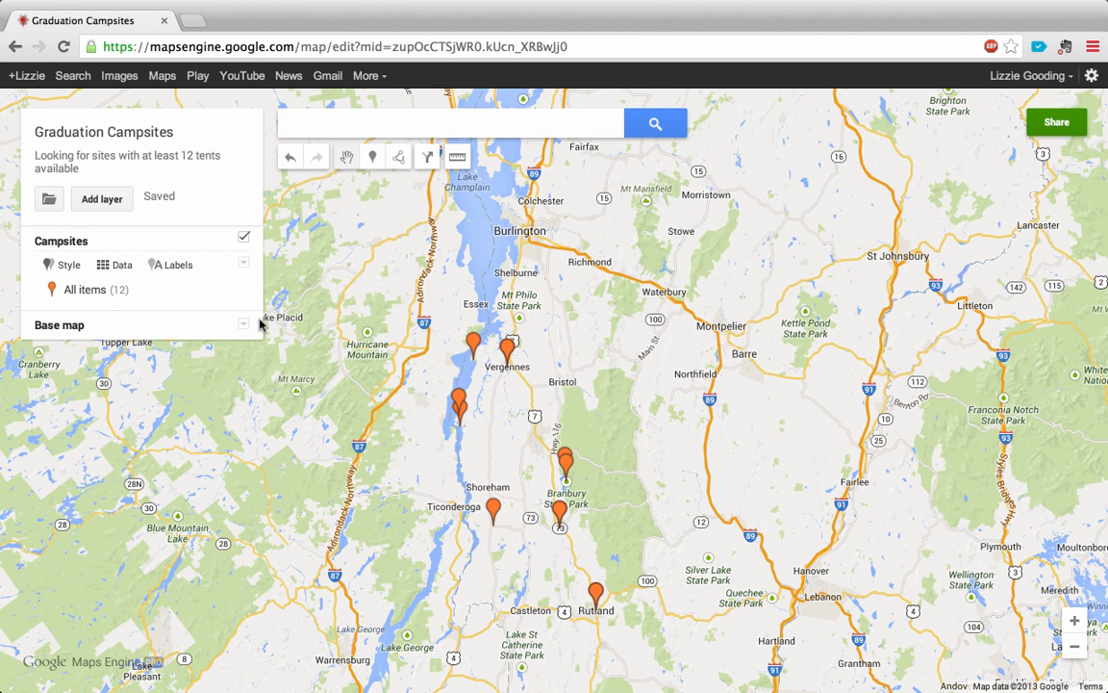
Try light purple, blue, light red, brown, green and light indigo as the color of all campsite markers
mouse_move(243, 298)
mouse_move(113, 289)
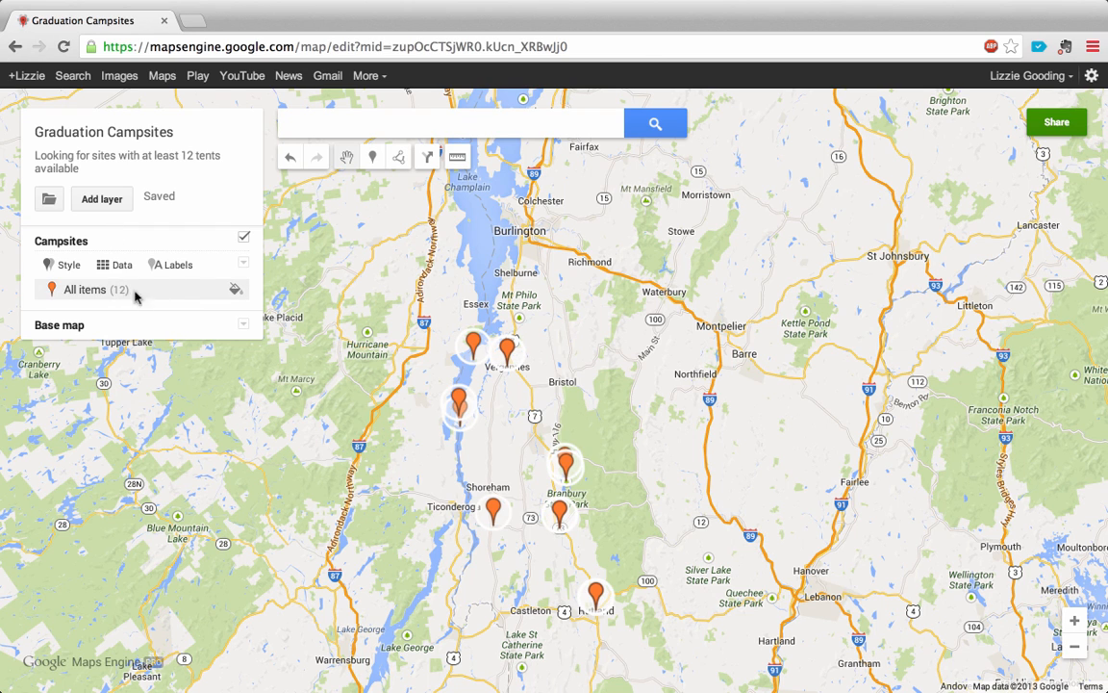
click(236, 293)
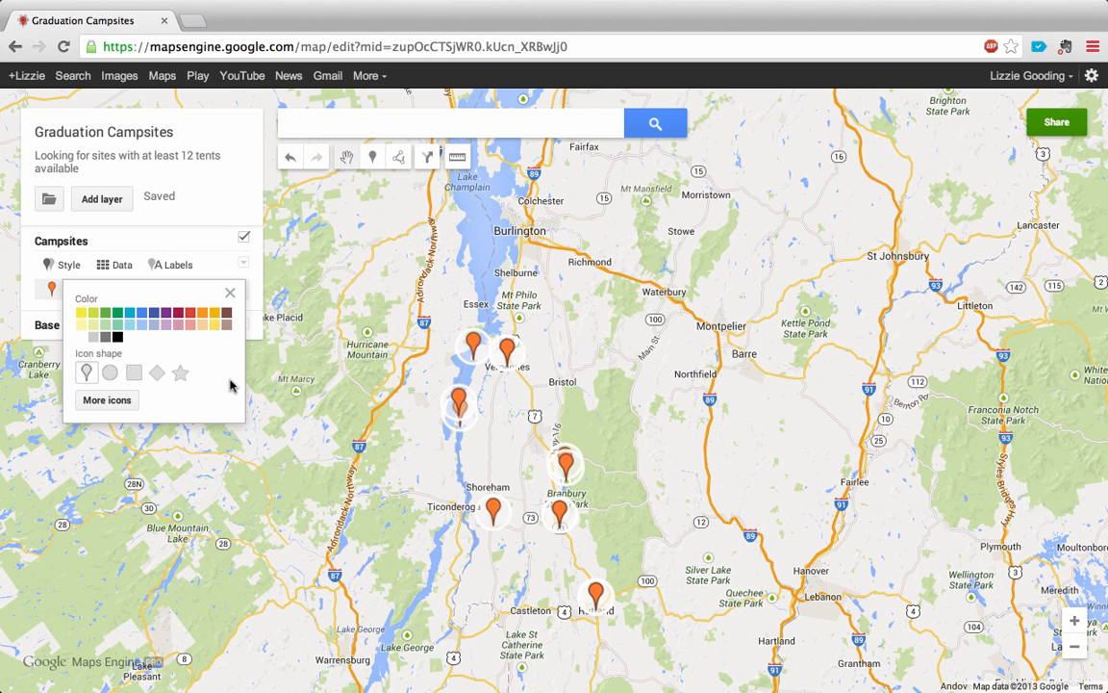
click(172, 319)
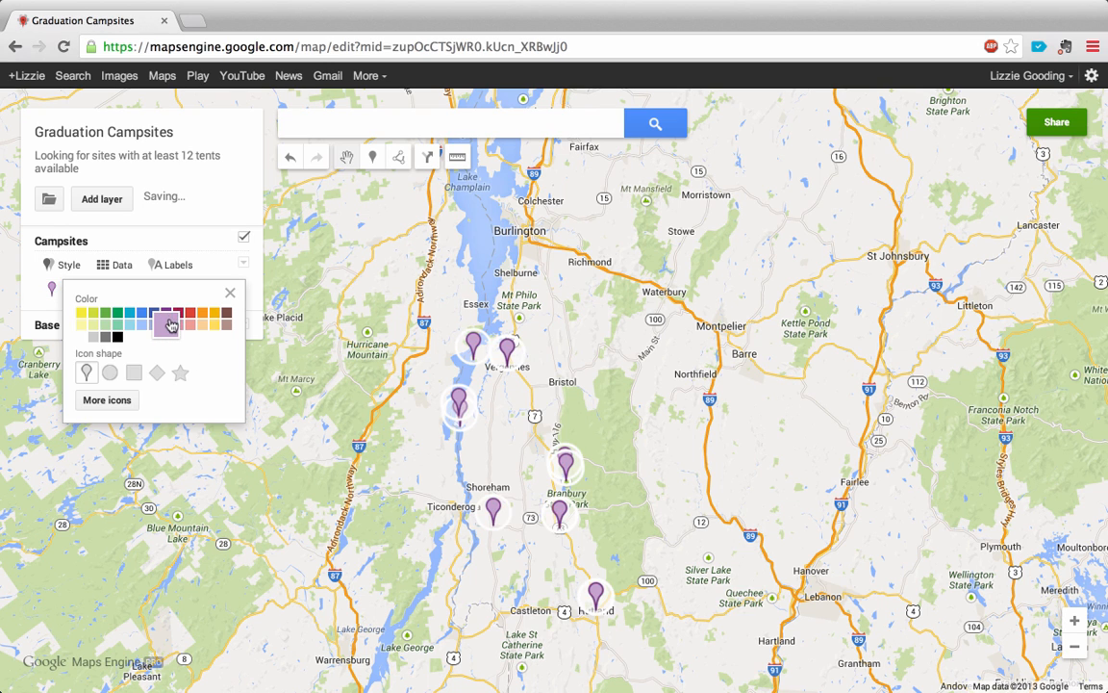
click(141, 313)
click(197, 323)
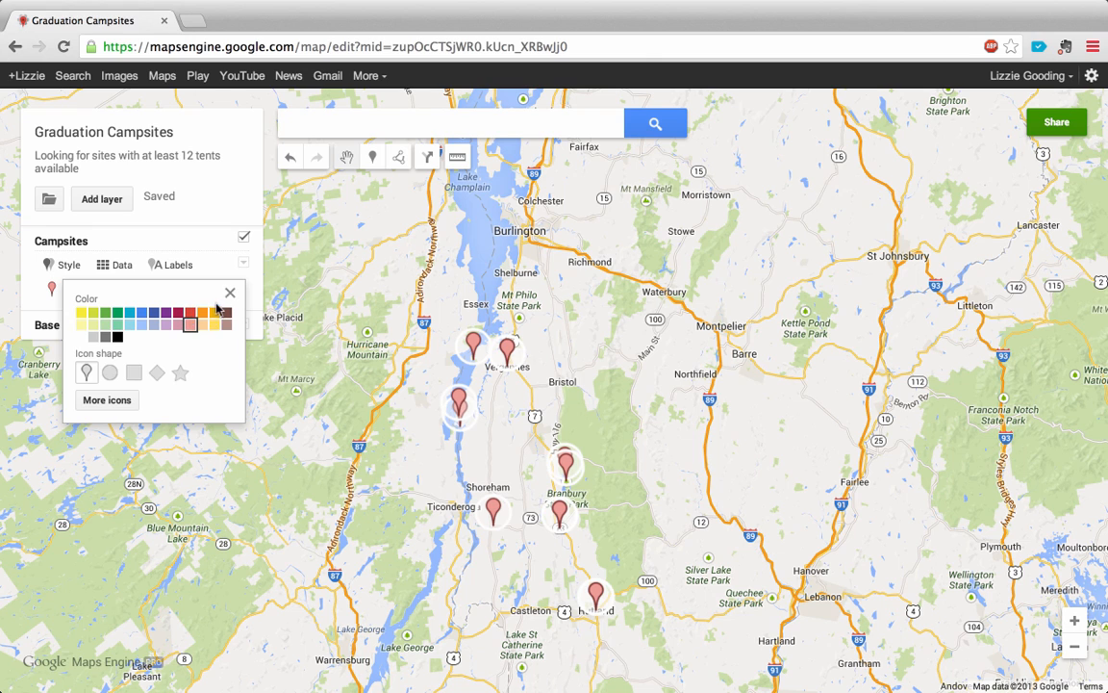
click(226, 312)
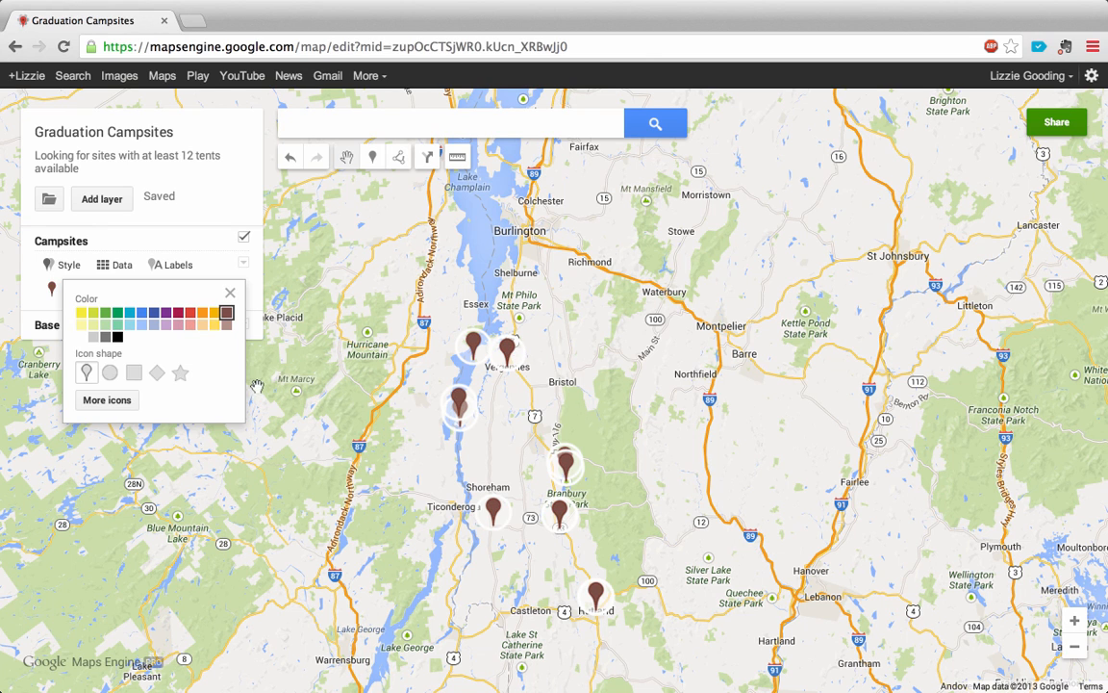
click(120, 315)
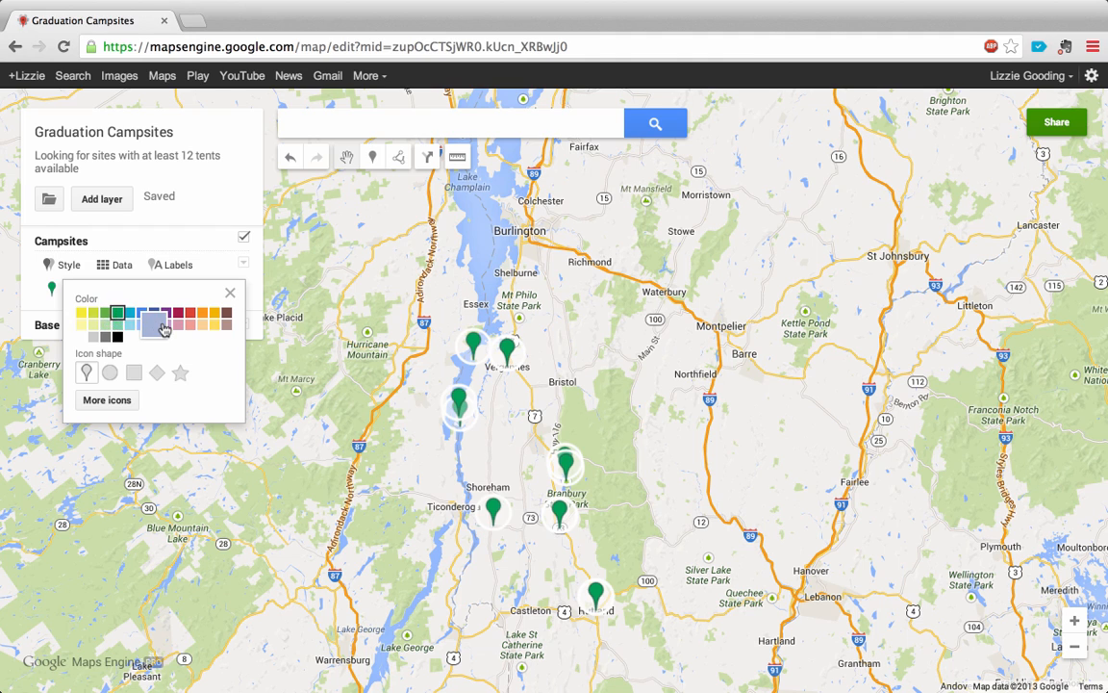
click(154, 324)
Try the circle, square, diamond and star shapes on all campsite markers and return to the pin shape
click(111, 375)
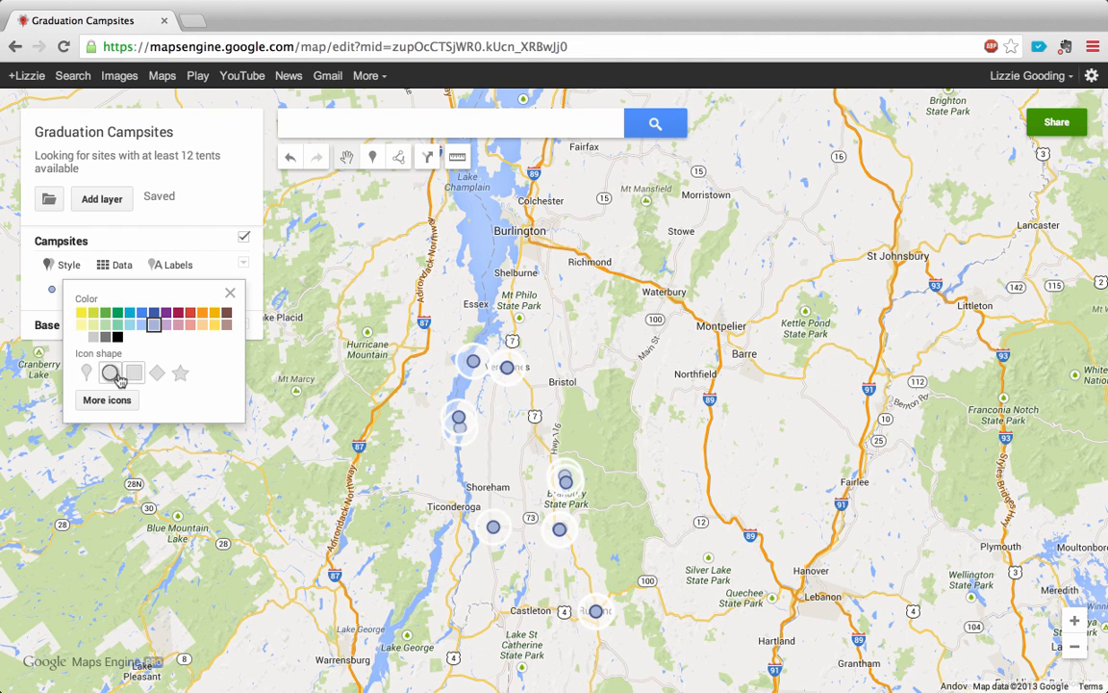
click(134, 374)
click(157, 376)
click(180, 374)
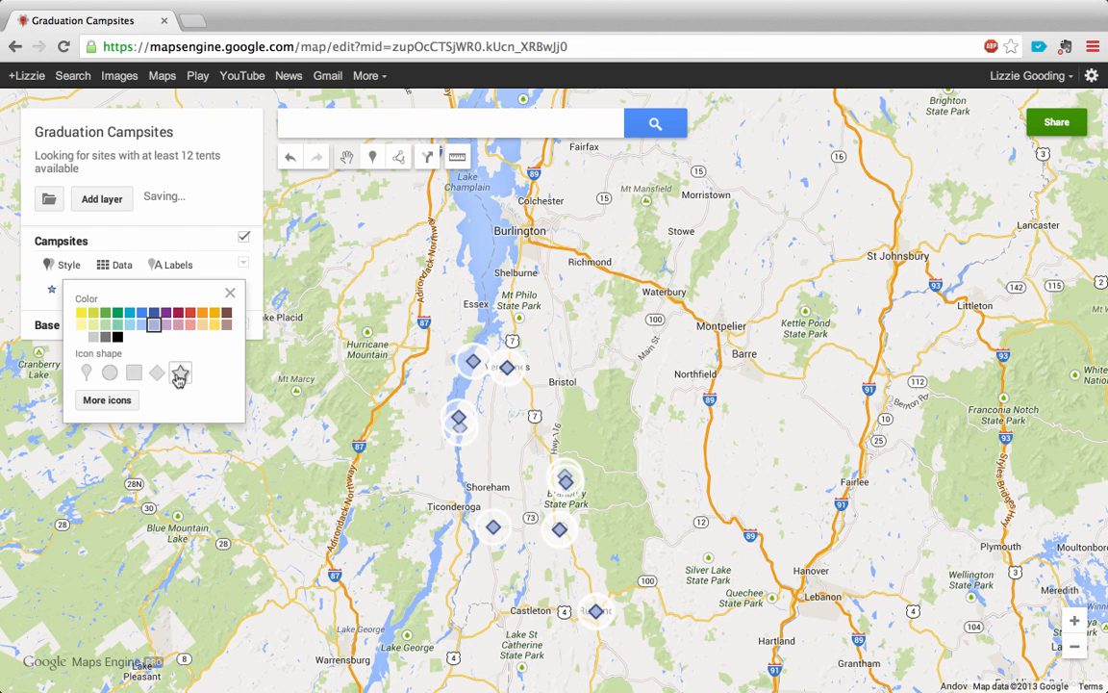
click(86, 376)
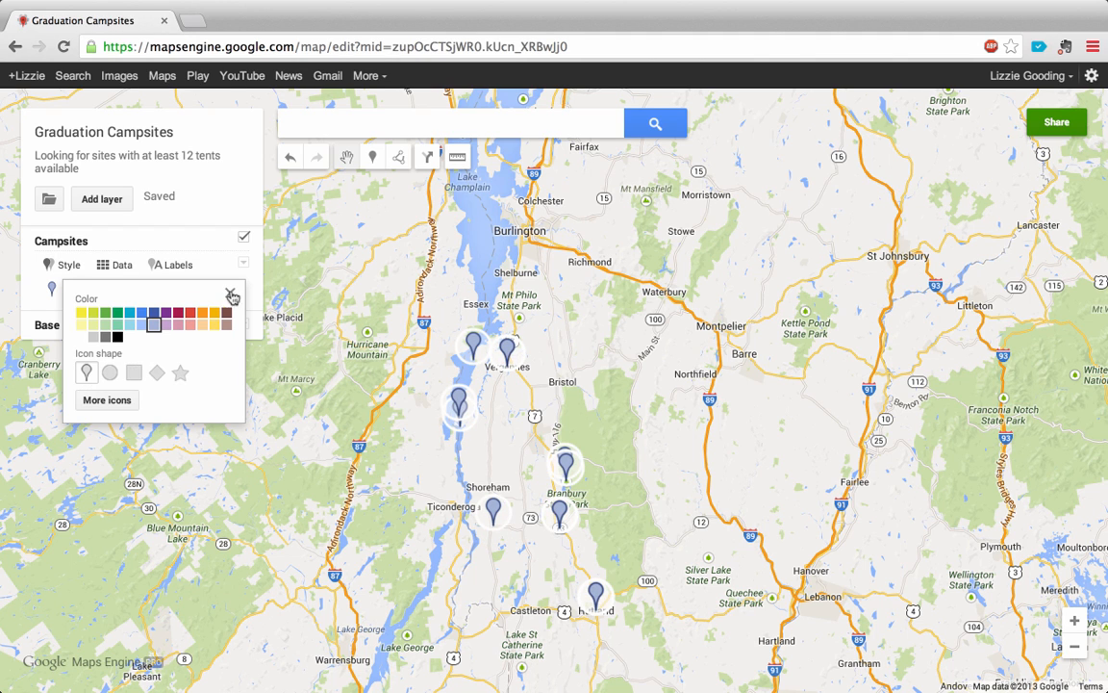
Color all campsite markers red and open the style settings of the Campsites layer
click(194, 314)
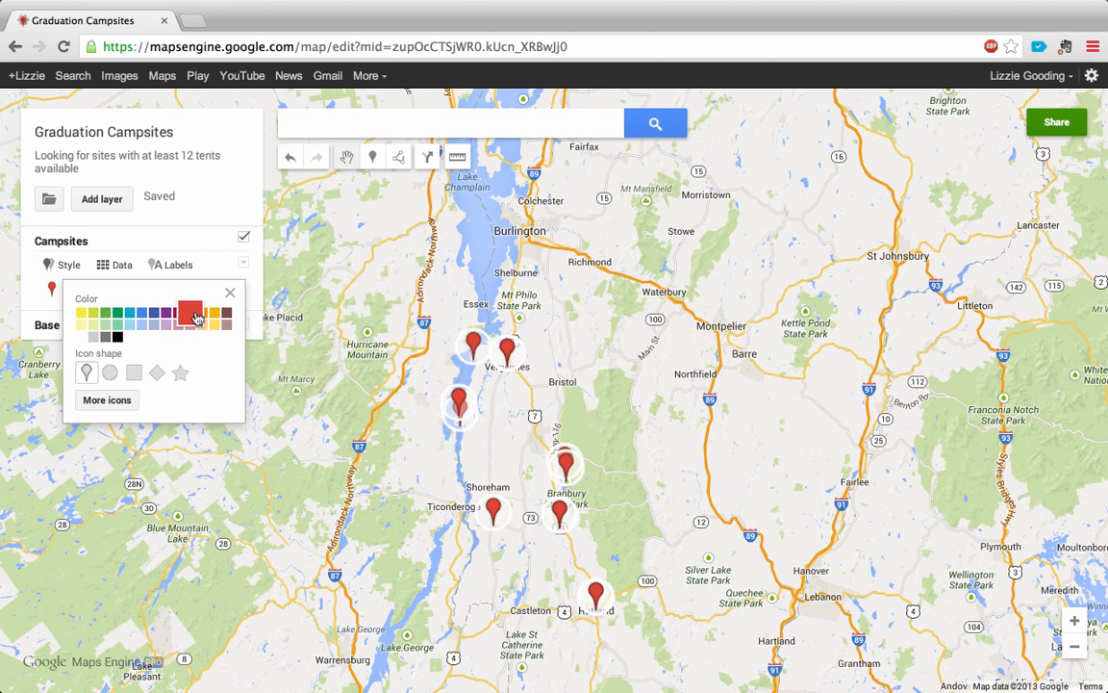
click(230, 292)
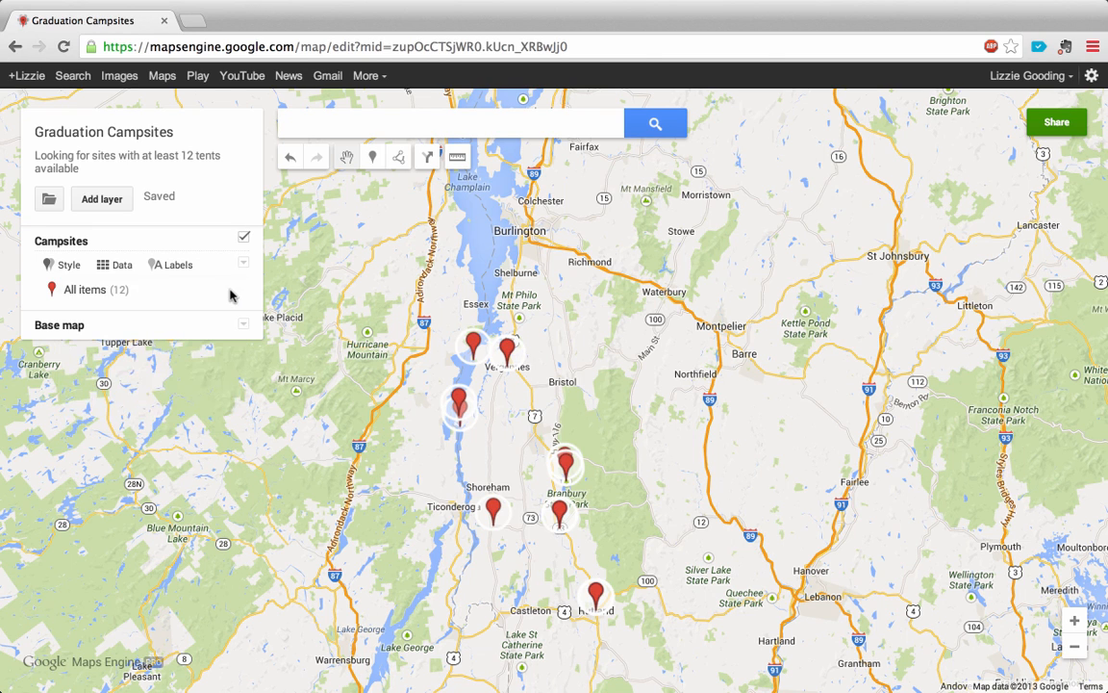
click(63, 269)
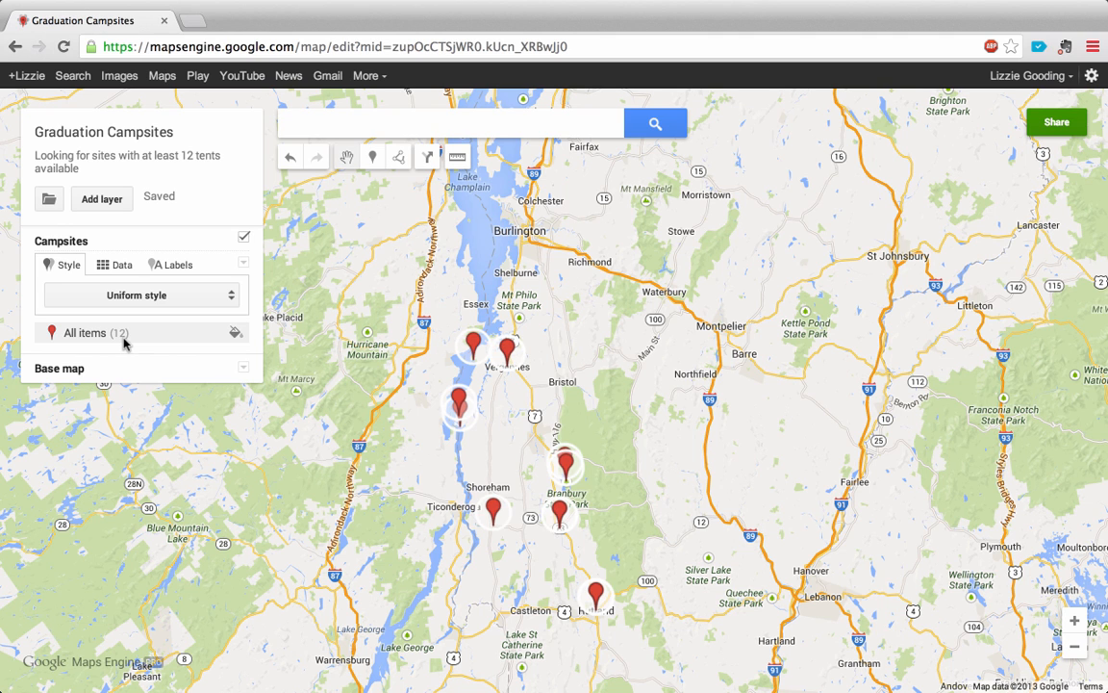
View the information cards of the D.A.R. State Park and Rivers Edge Marina markers on the map
click(458, 409)
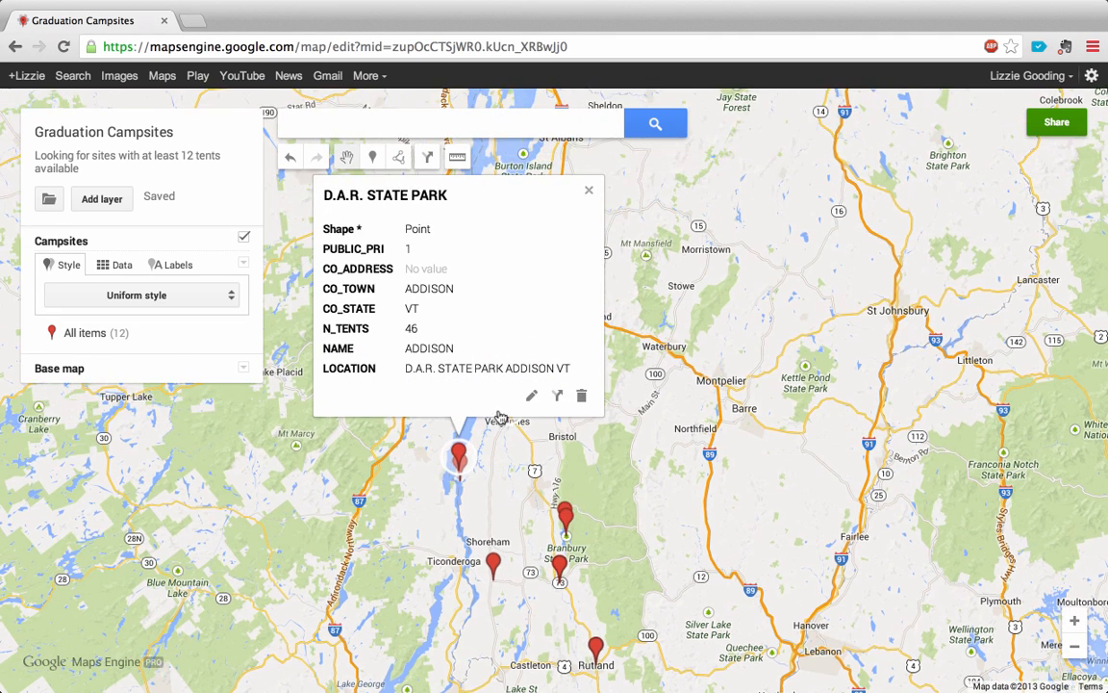
click(522, 468)
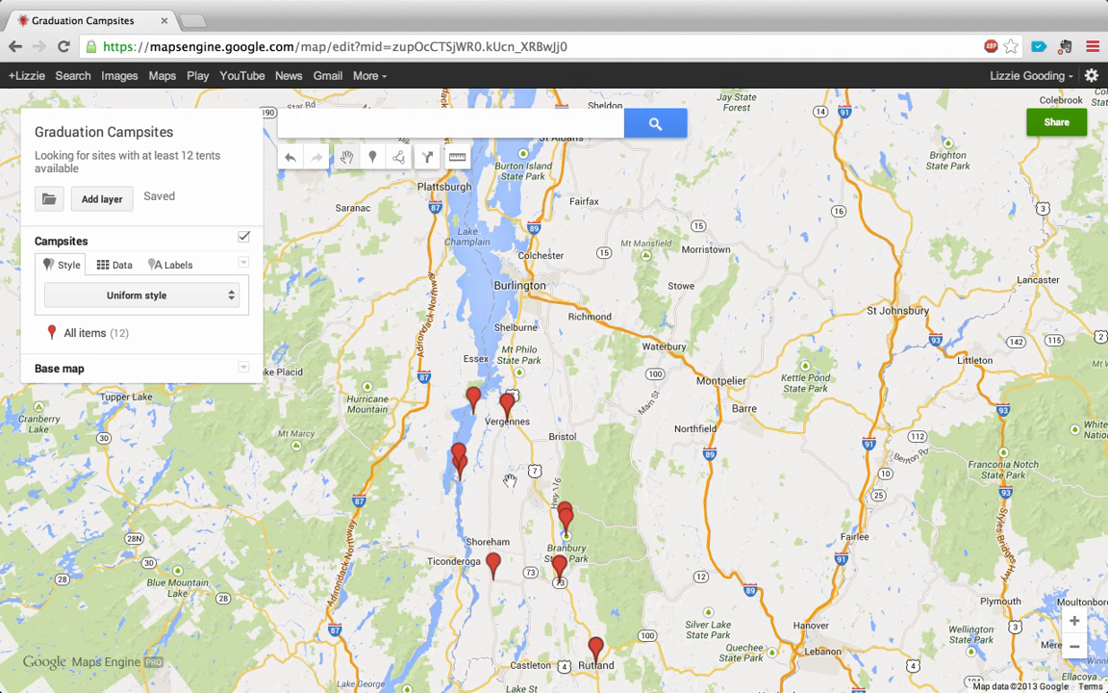
click(508, 412)
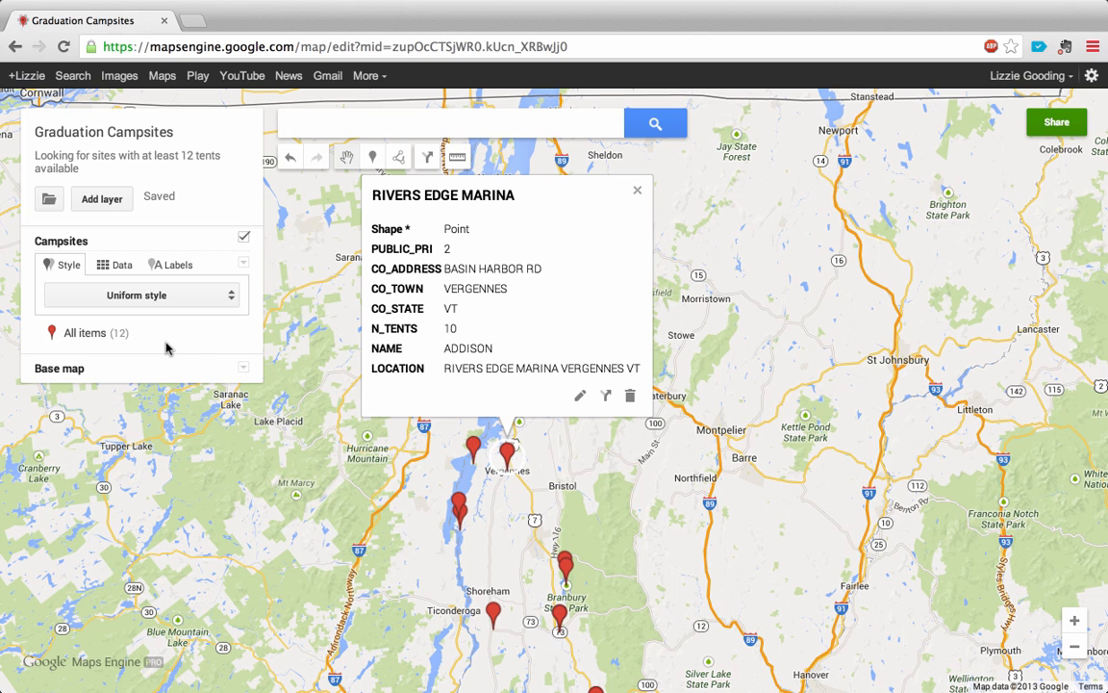
Select all items in the Campsites layer and change their uniform marker color to dark blue
click(134, 337)
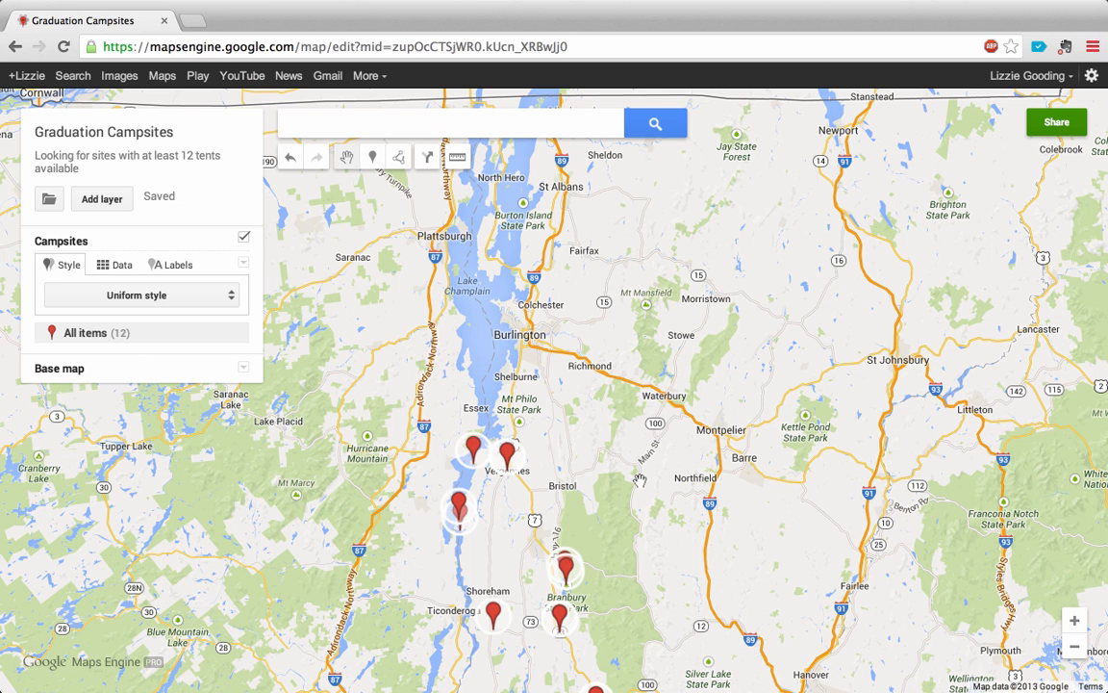
drag(783, 527, 775, 420)
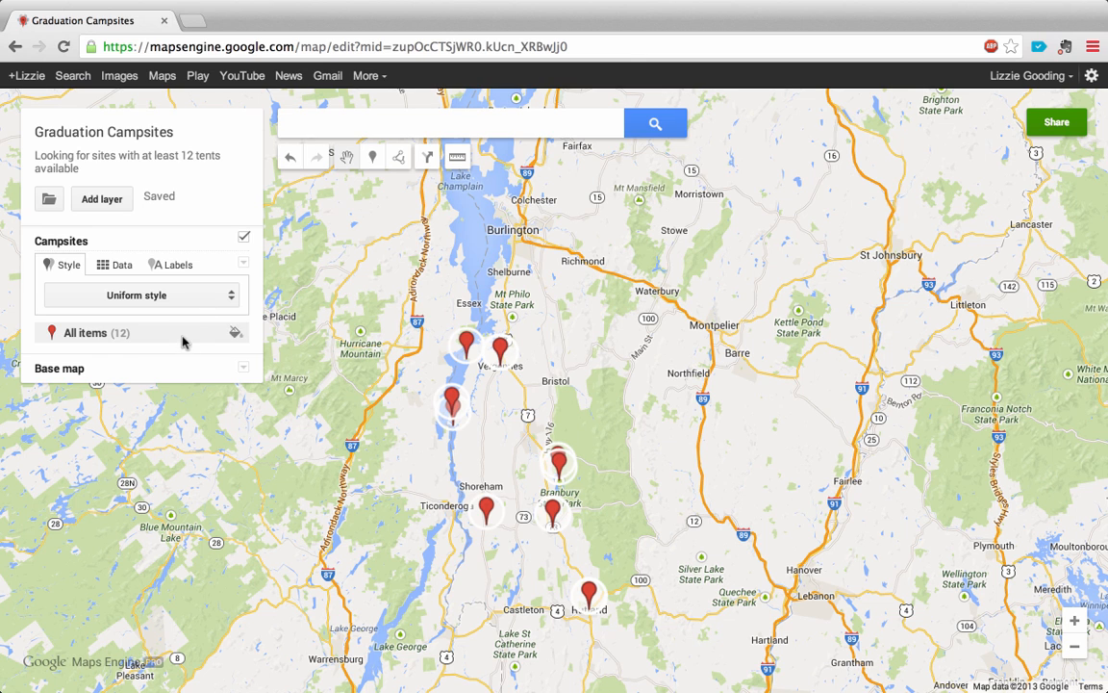
mouse_move(182, 343)
click(236, 337)
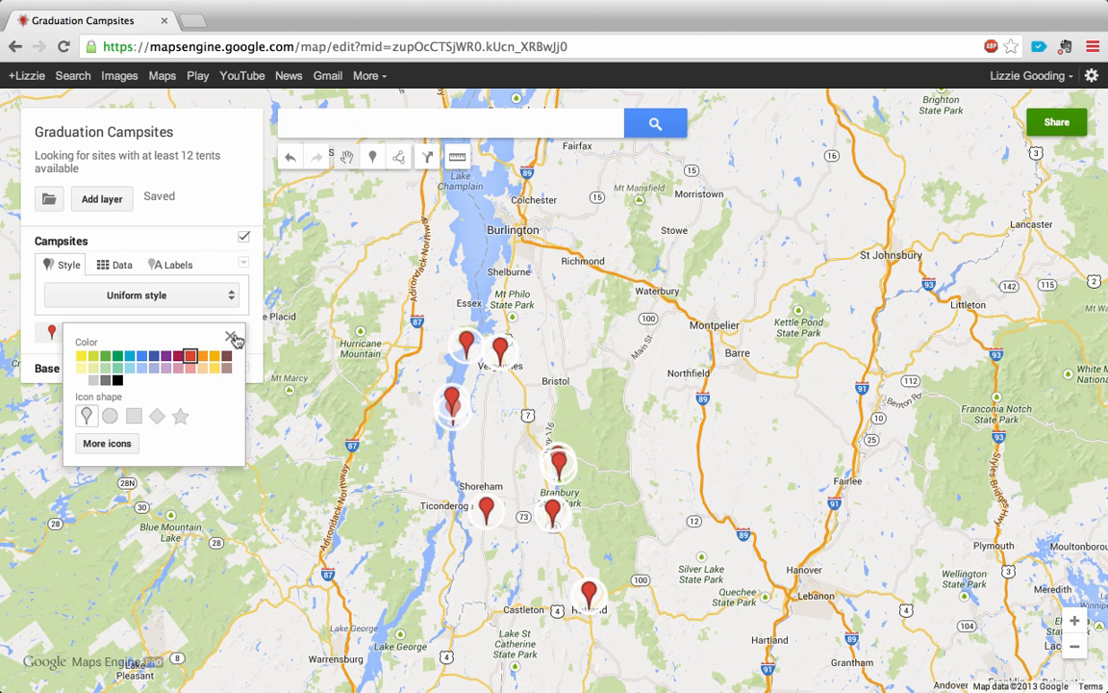
click(172, 361)
click(154, 354)
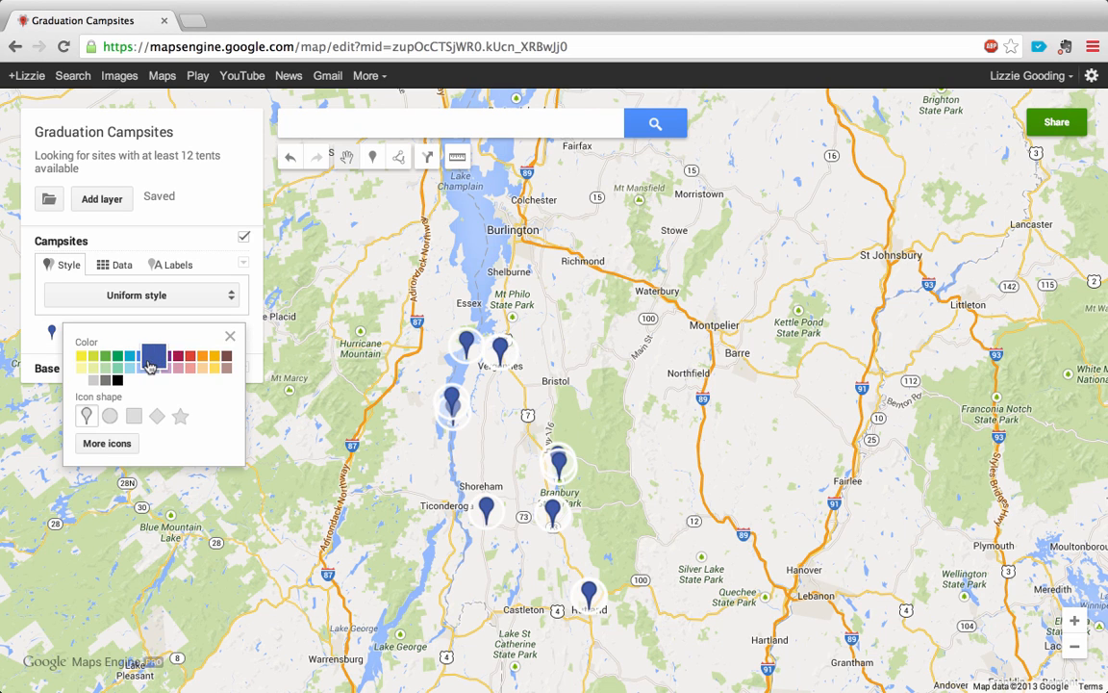
click(230, 337)
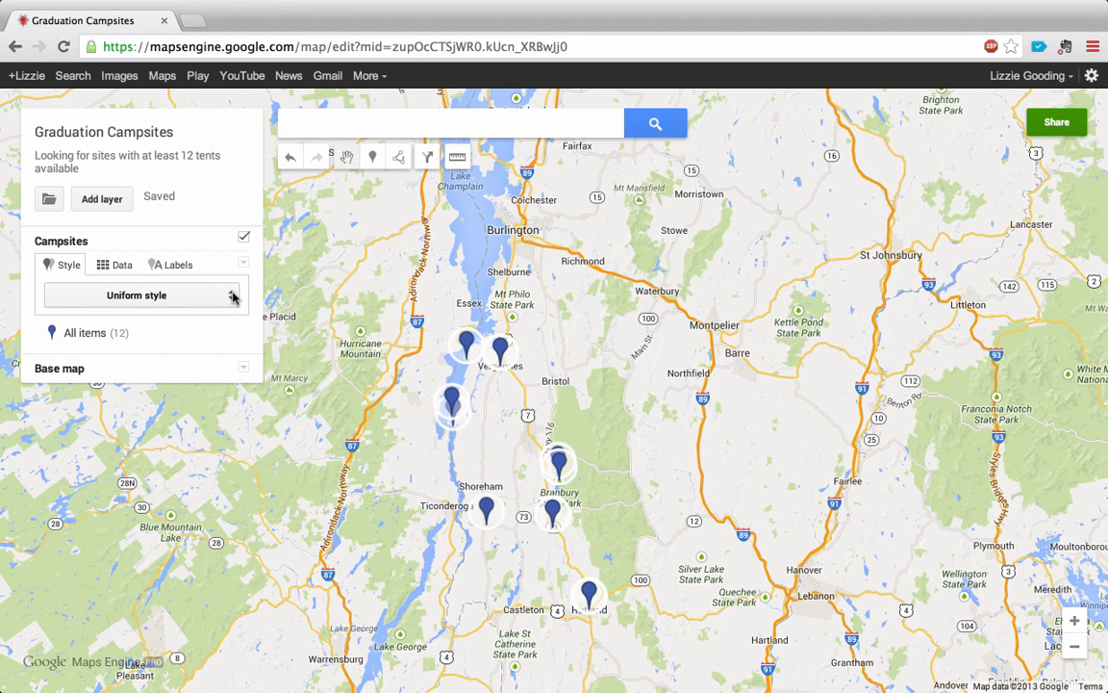
Try the sequence of color and letters style on the Campsites layer and switch the layer to individual styles
click(231, 297)
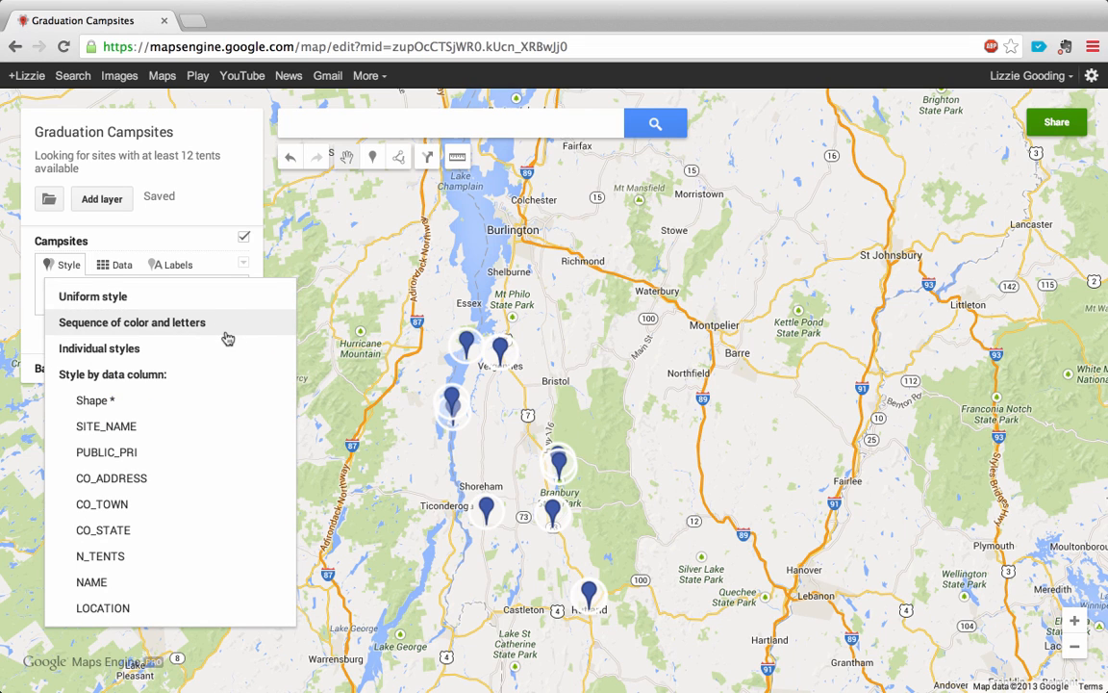
click(227, 331)
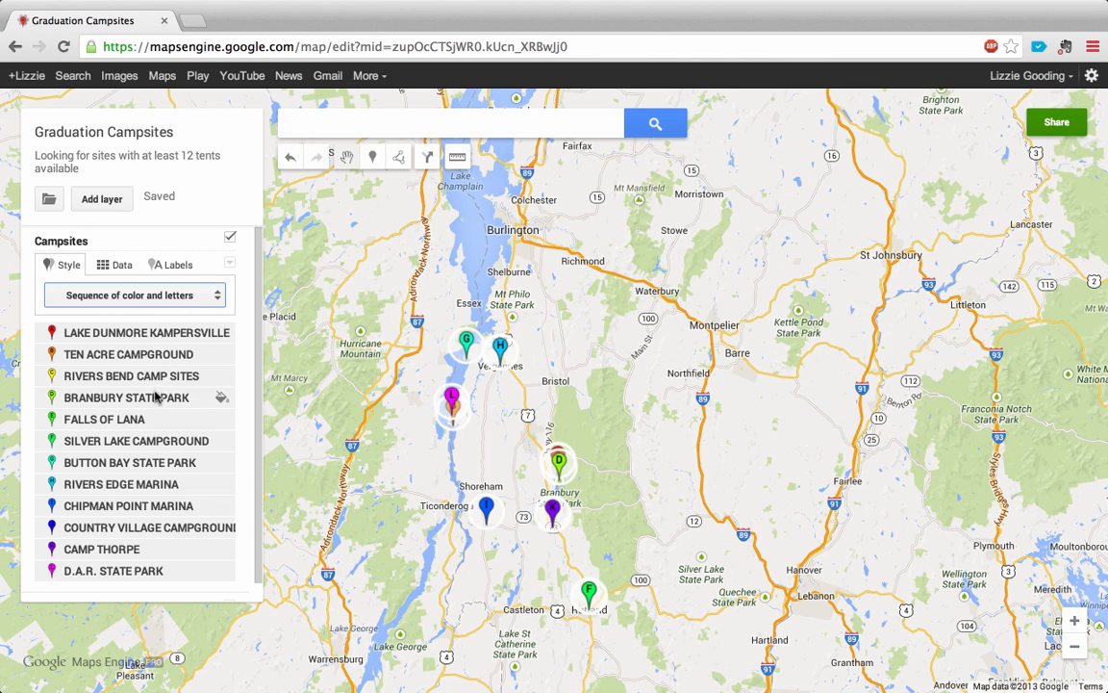
click(217, 300)
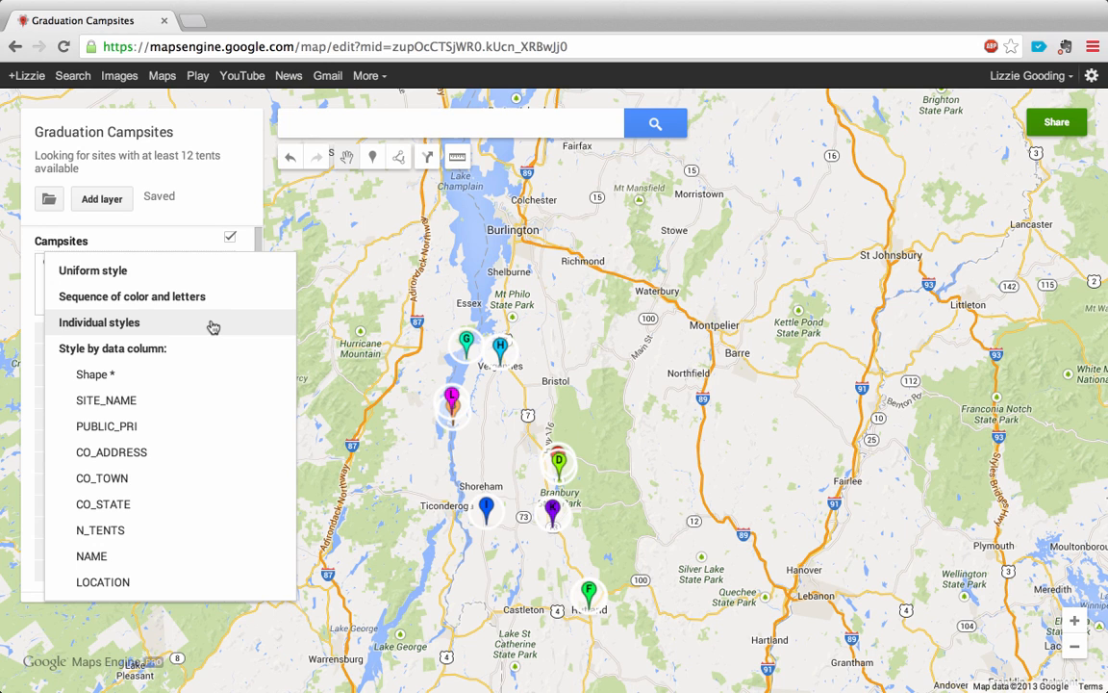
click(211, 327)
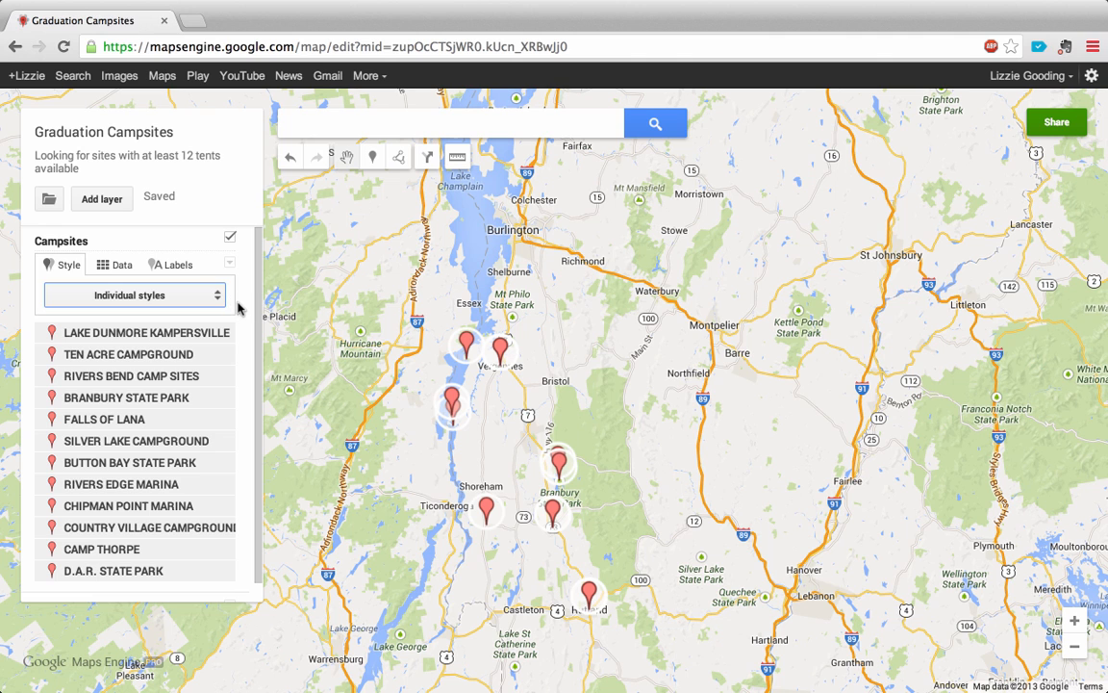
View the details of individual campsites from the layer list, including Lake Dunmore Kampersville, Ten Acre Campground, Rivers Bend, Button Bay and Chipman Point Marina
scroll(223, 377, down, 1)
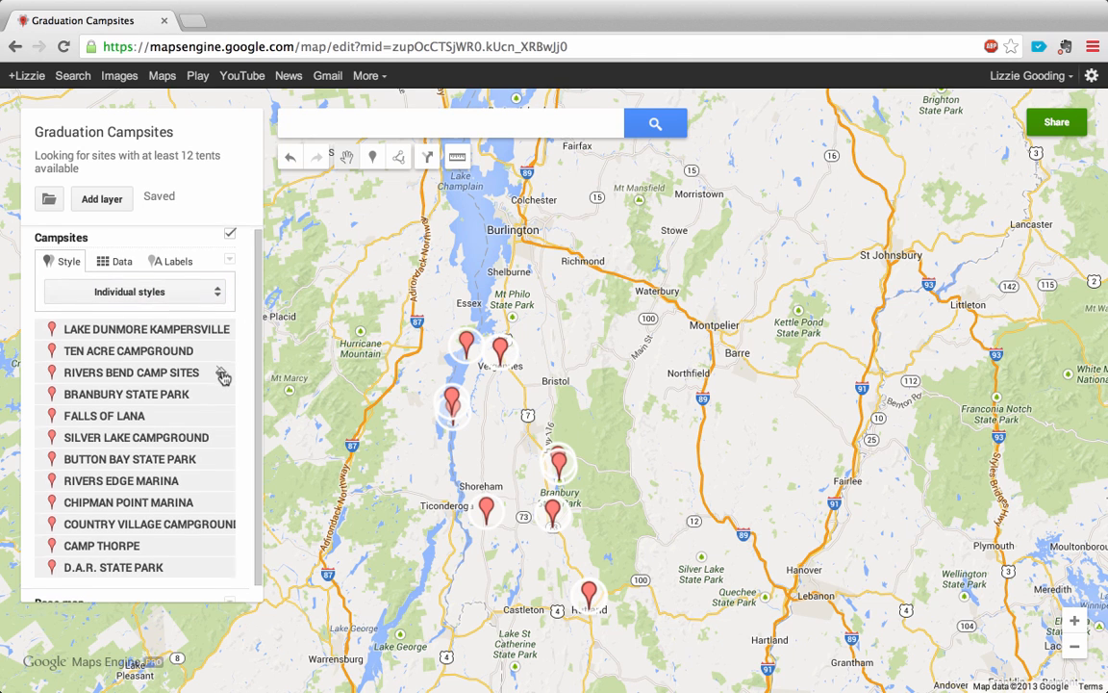
scroll(223, 377, down, 1)
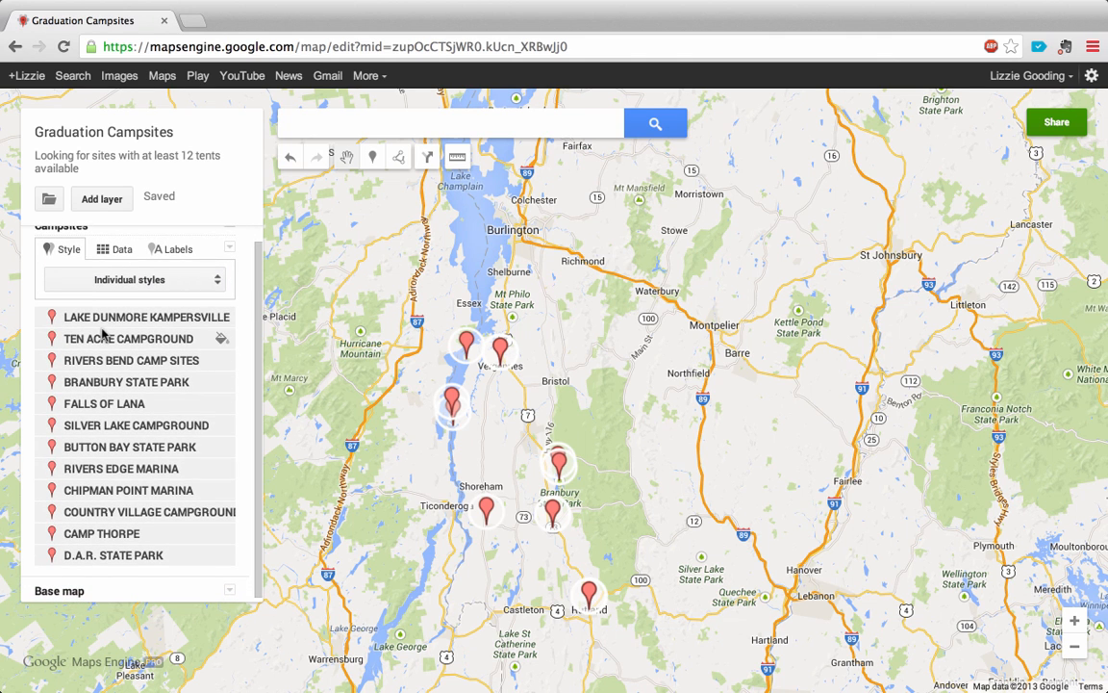
click(101, 318)
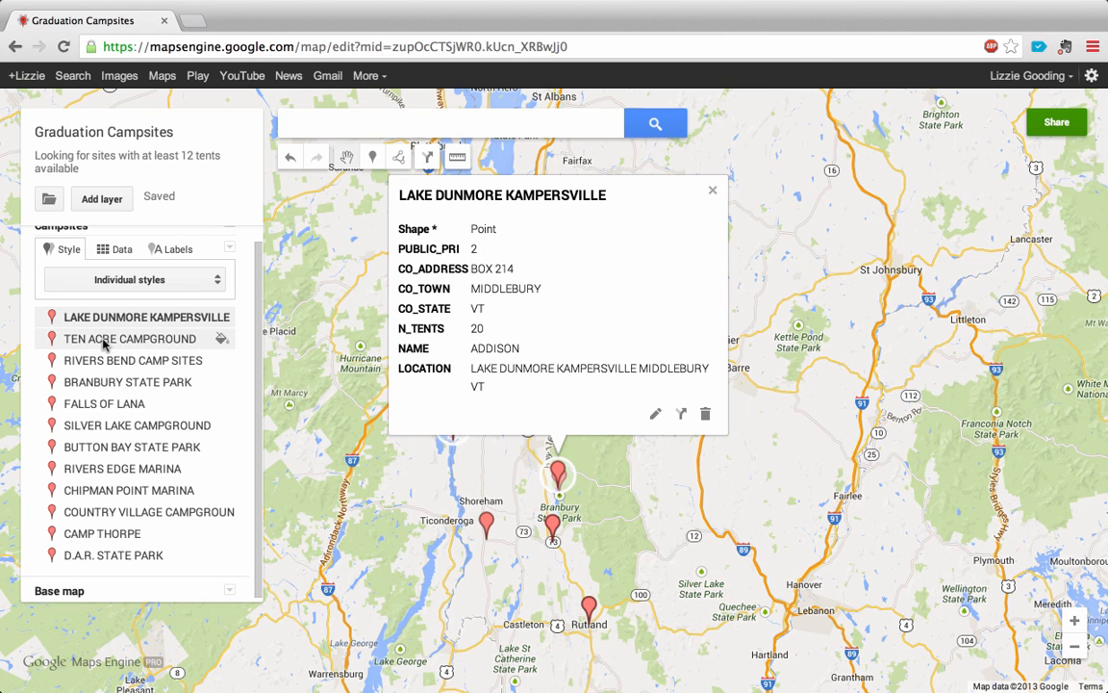
click(104, 340)
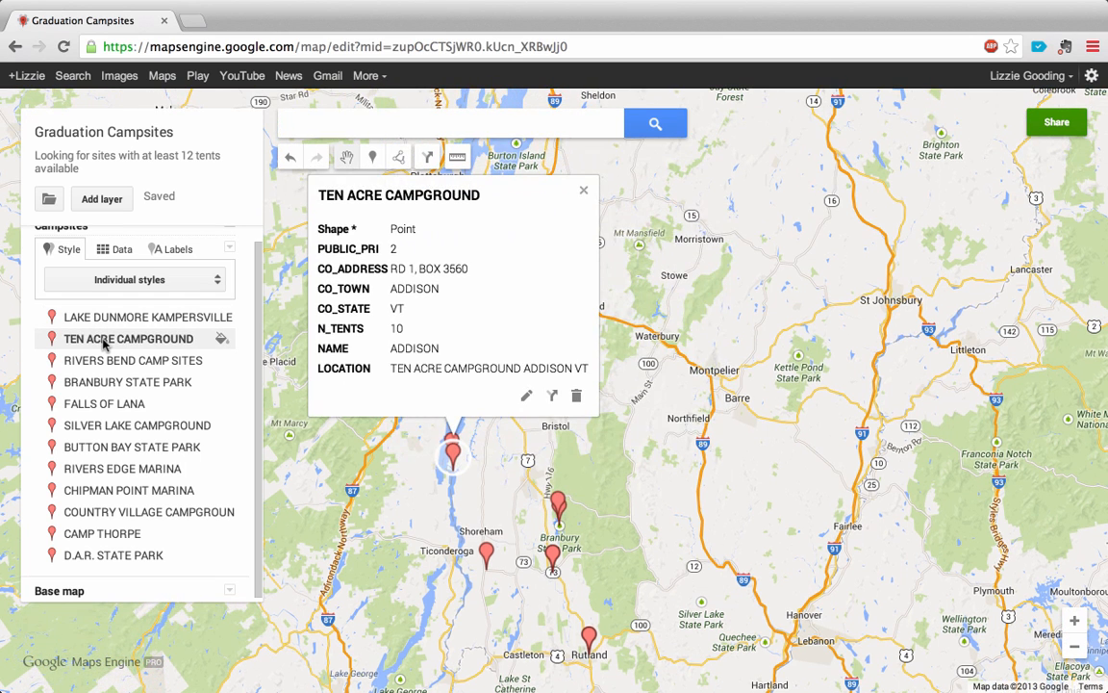
click(82, 382)
click(110, 360)
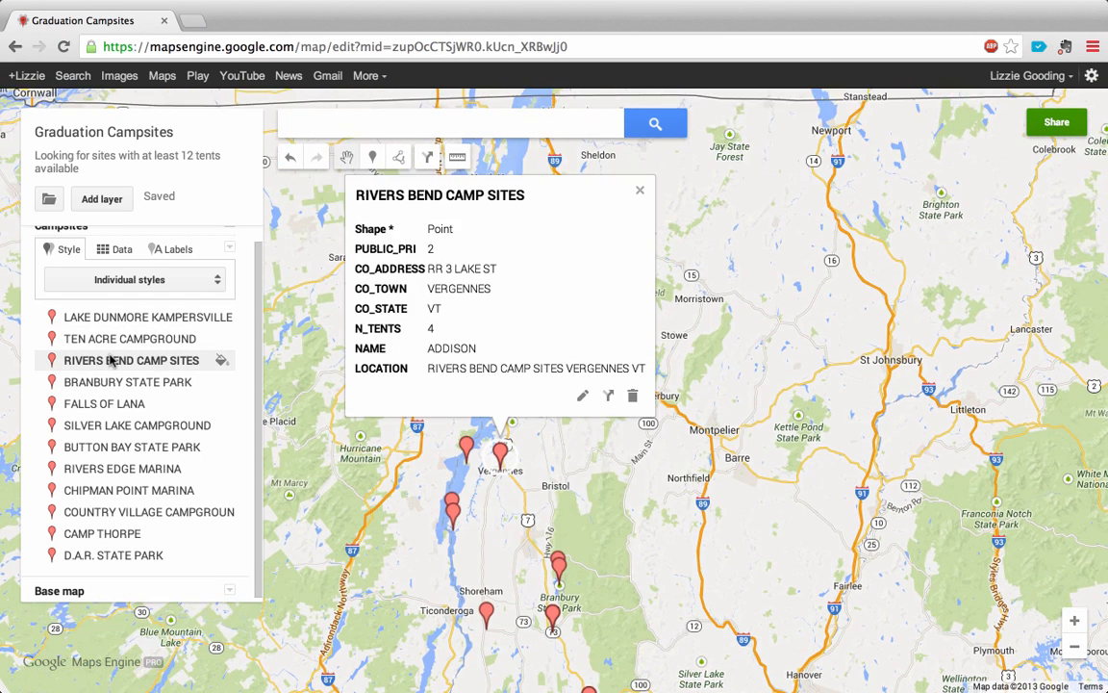
click(118, 423)
click(125, 448)
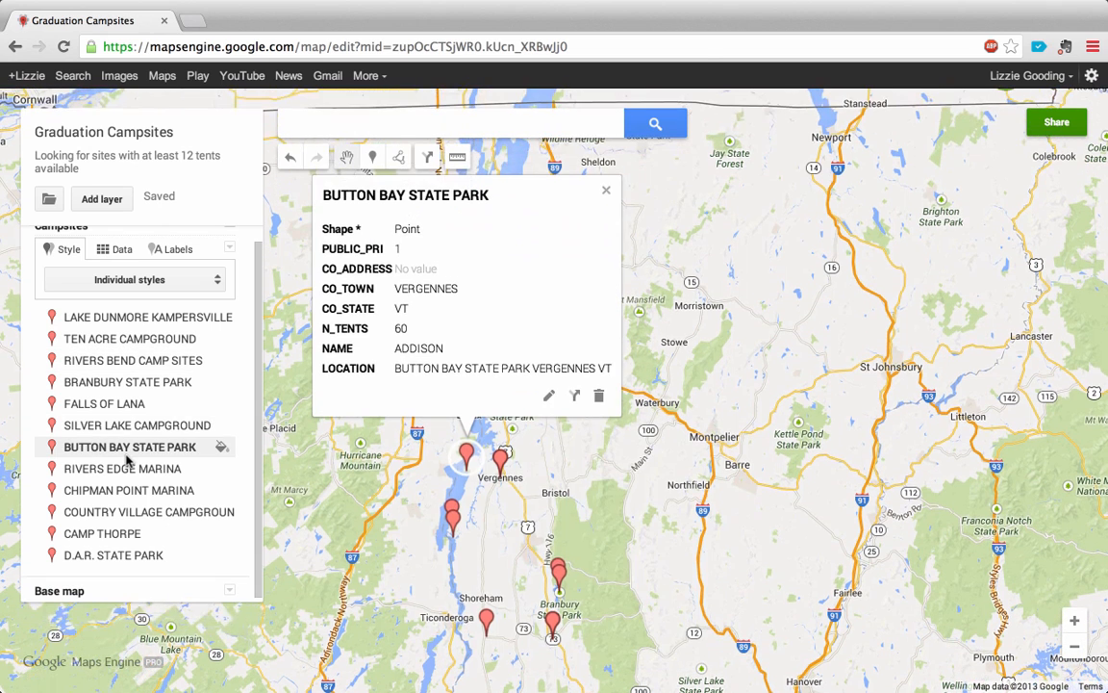
click(140, 490)
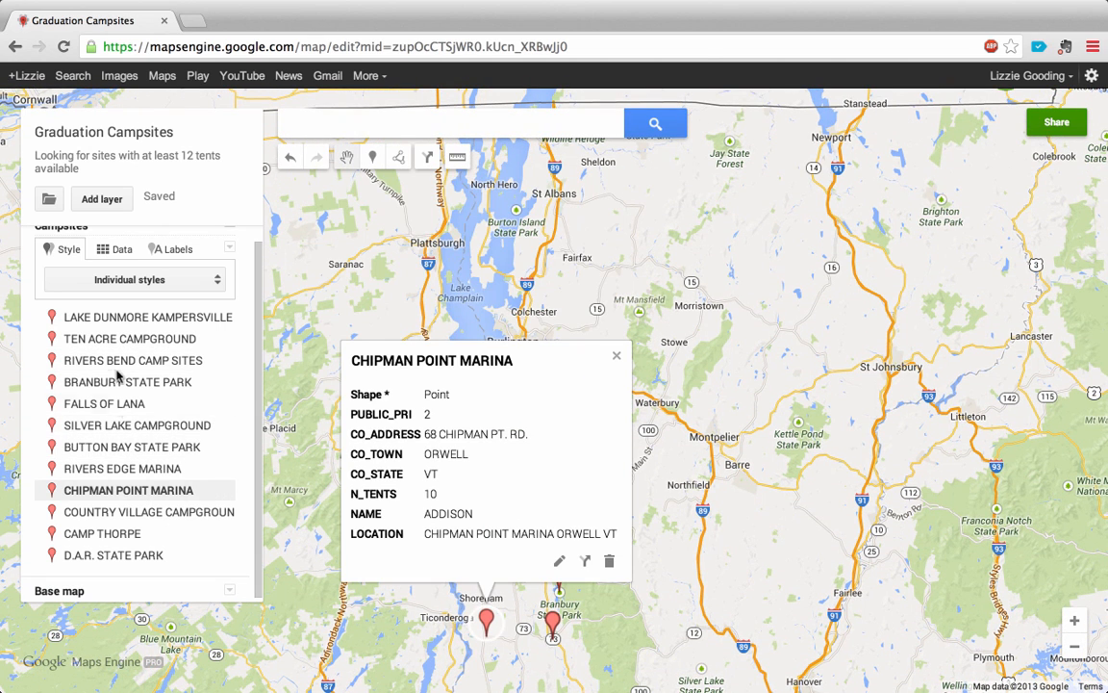
Try different colors on the Branbury State Park marker and give it a light blue square icon
click(222, 382)
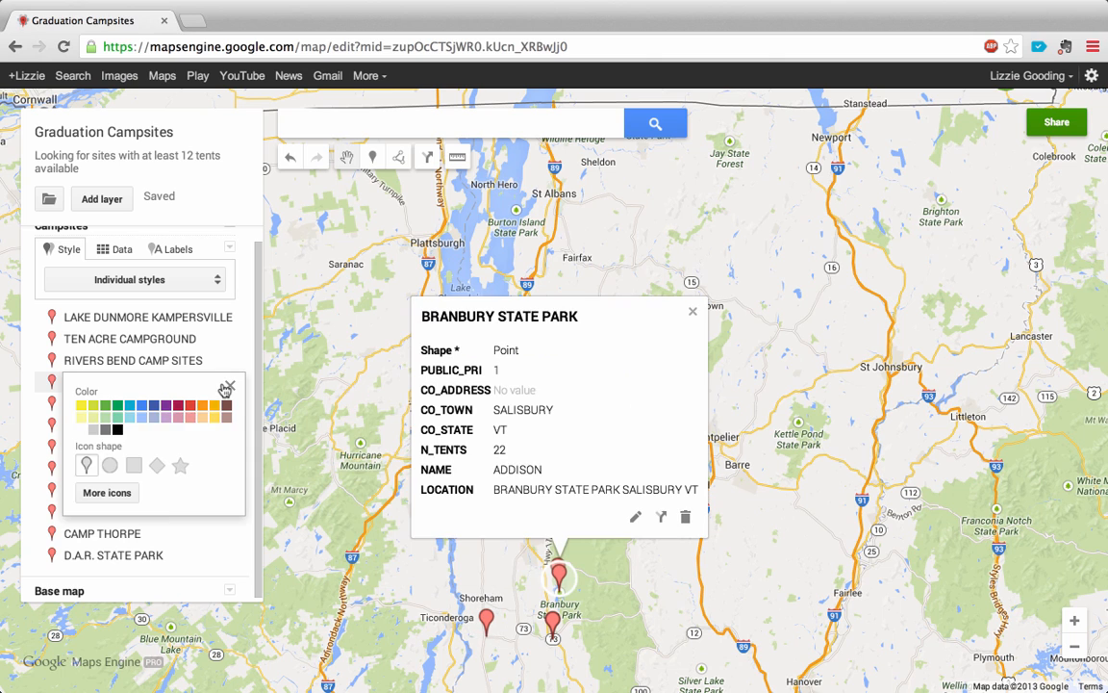
click(141, 405)
click(180, 419)
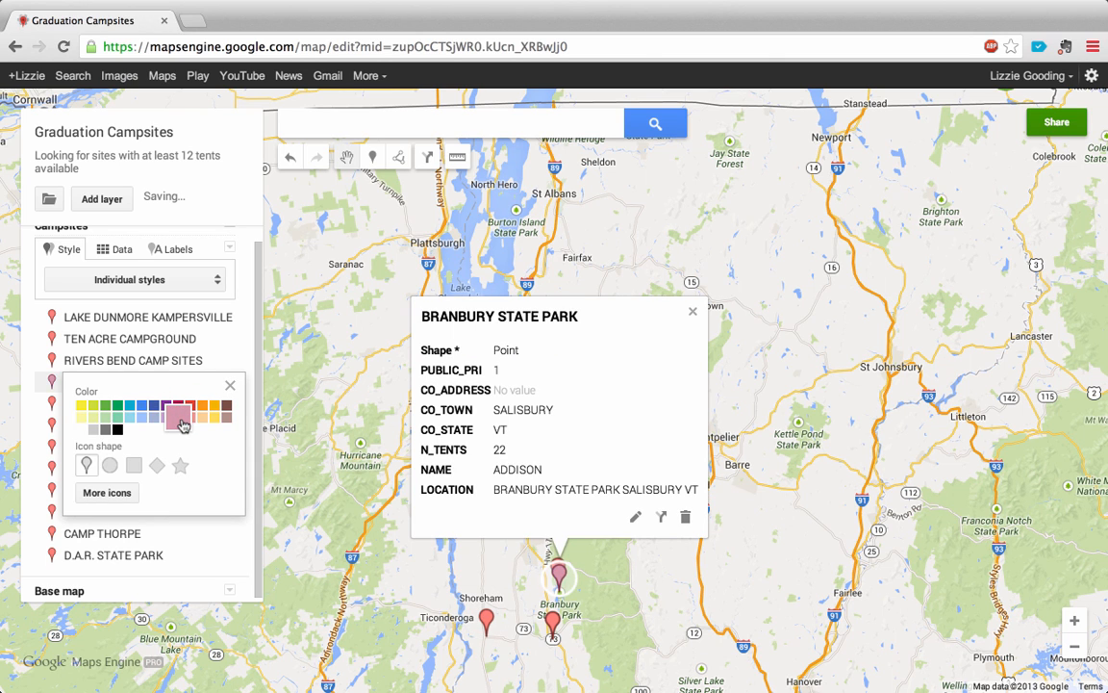
click(142, 417)
click(134, 466)
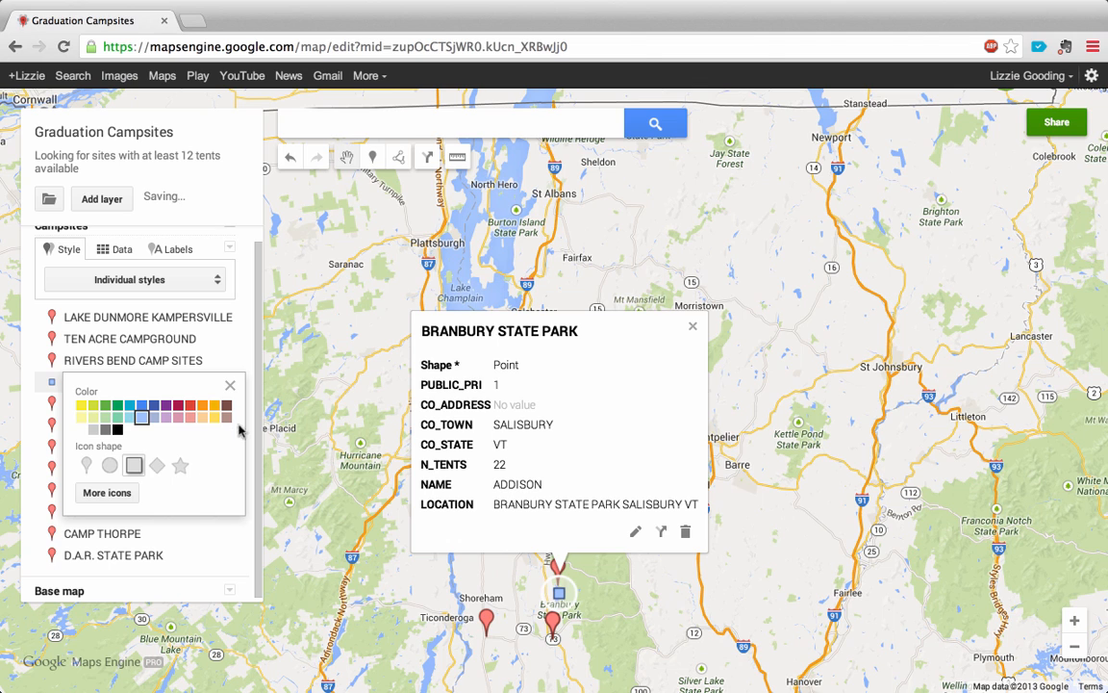
click(229, 387)
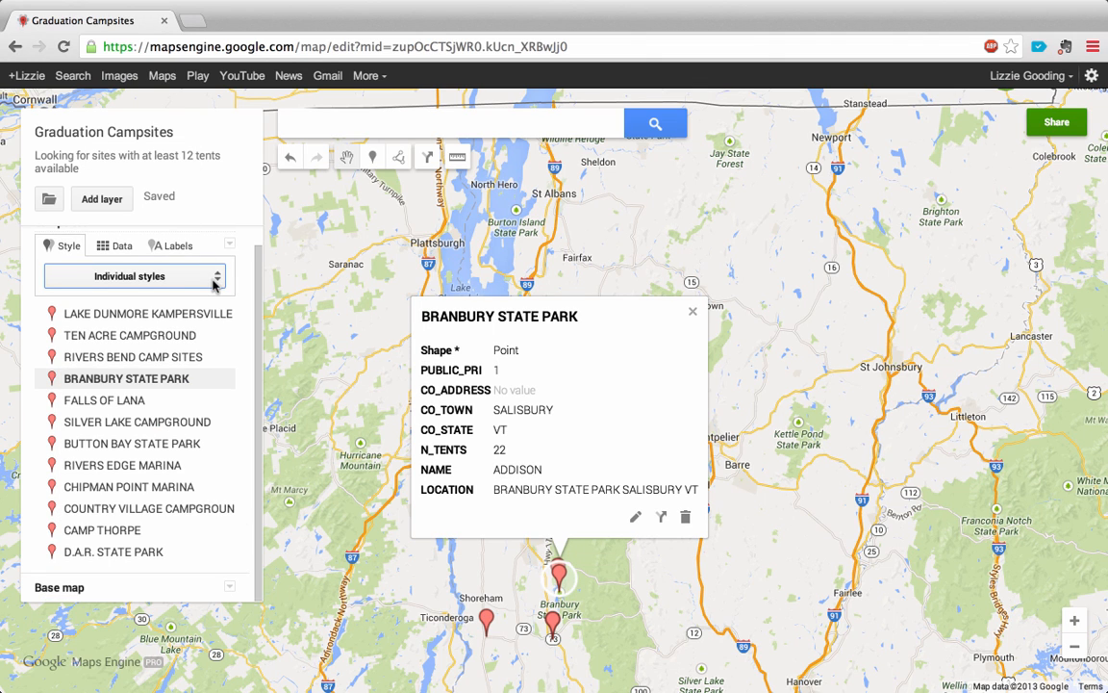
Style the Campsites markers by the CO_TOWN data column and close the Branbury State Park details
click(214, 279)
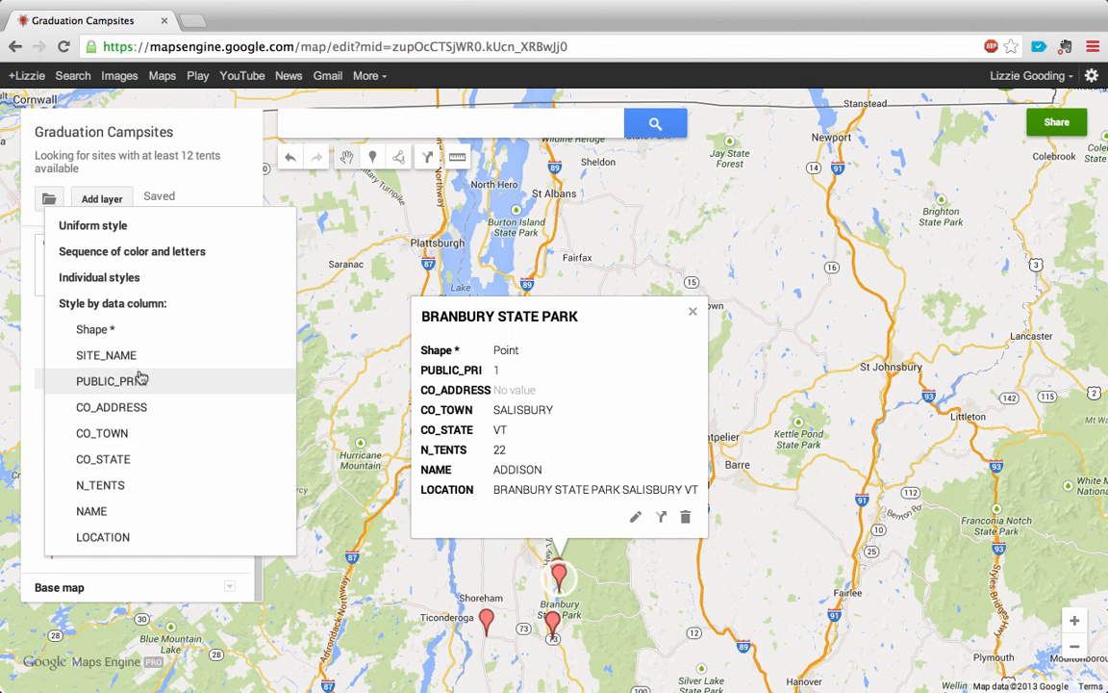
click(145, 435)
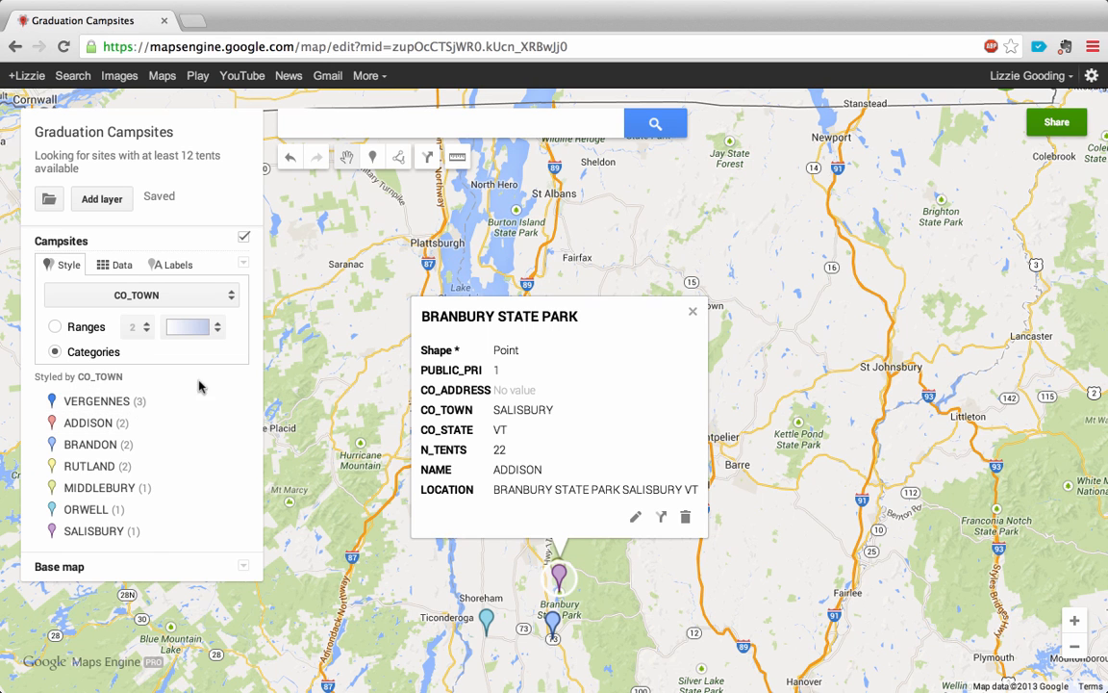
click(693, 314)
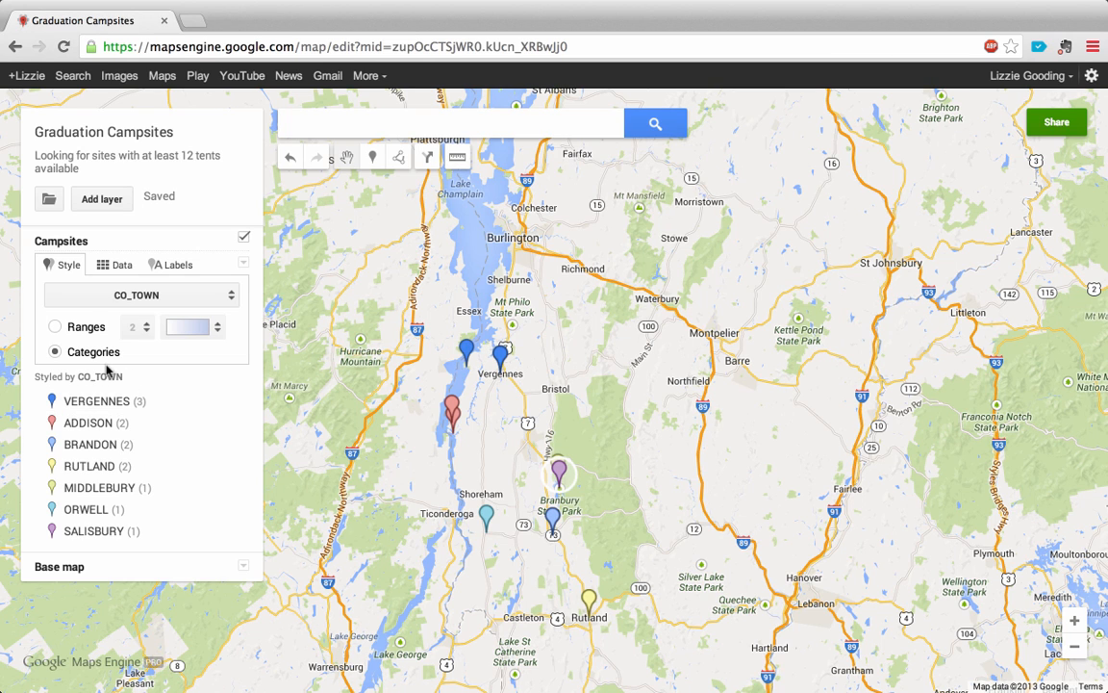
Switch the CO_TOWN styling from categories to ranges and divide the campsites into 3 ranges
click(56, 327)
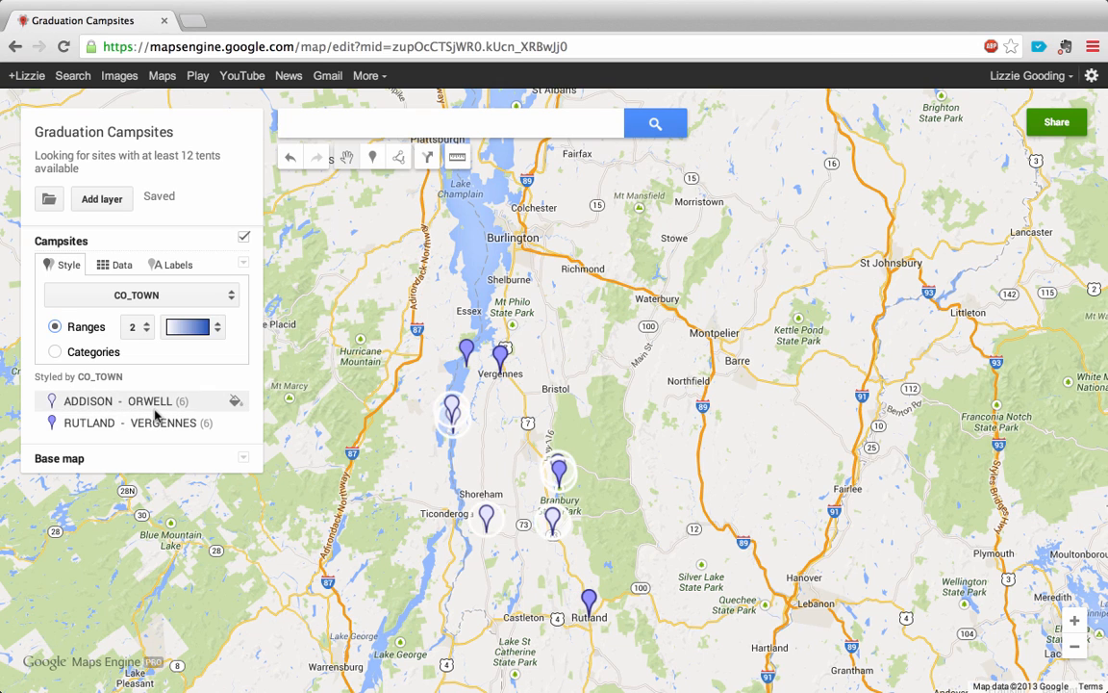
click(135, 327)
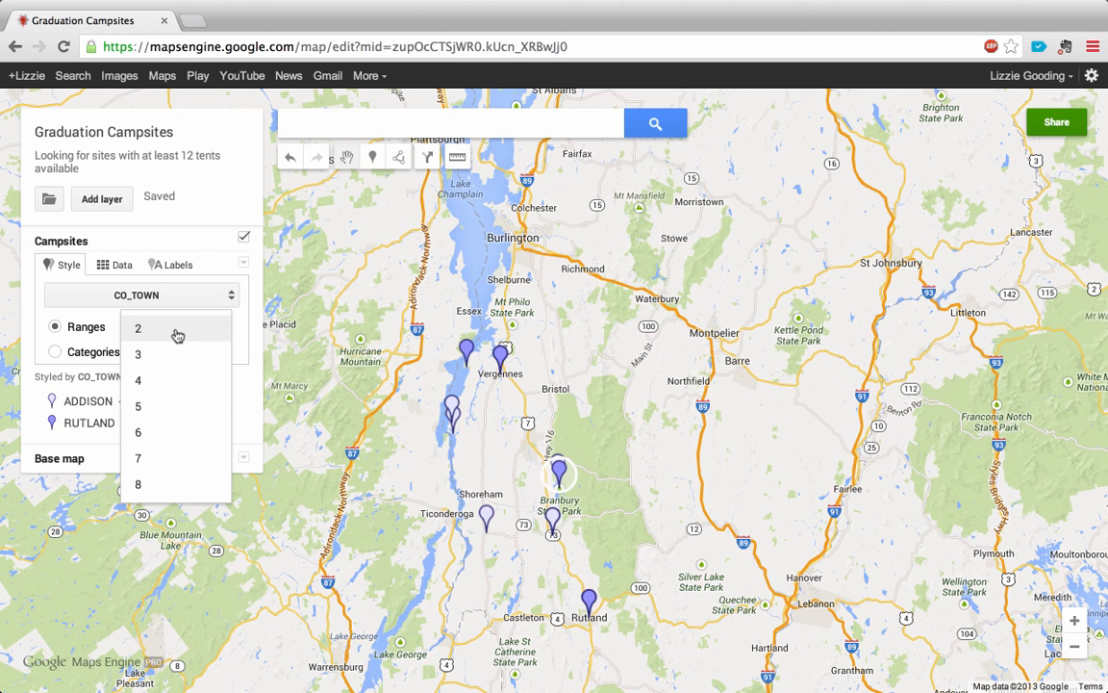
click(178, 354)
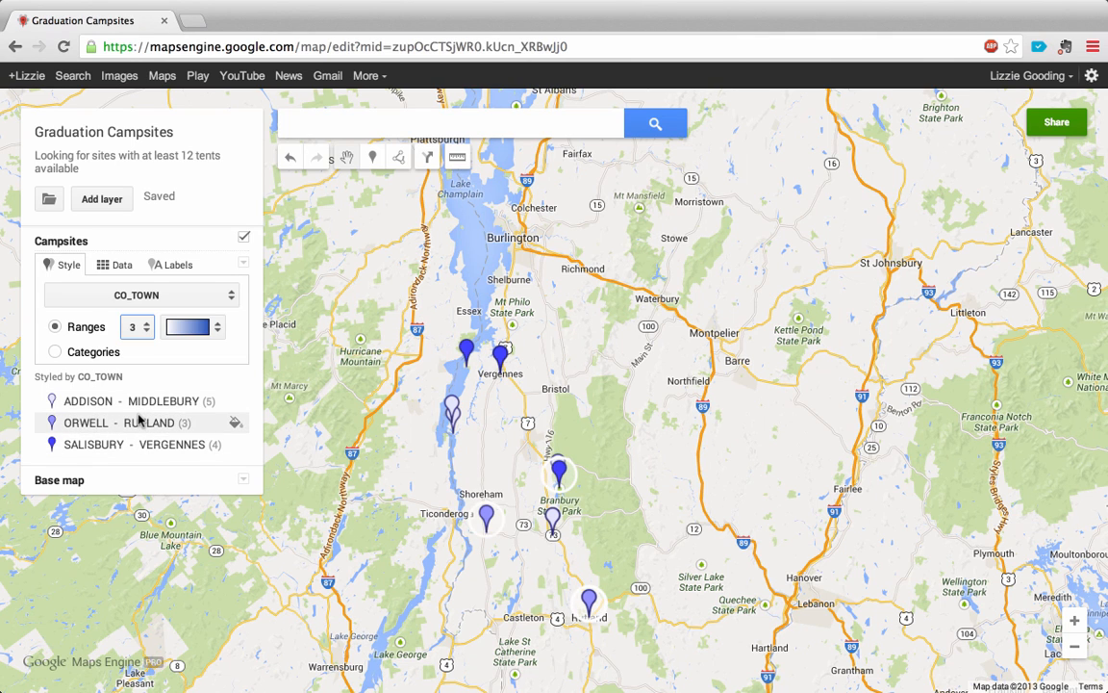
Style the Campsites layer by N_TENTS with 2 ranges and inspect the resulting marker groups on the map
click(230, 301)
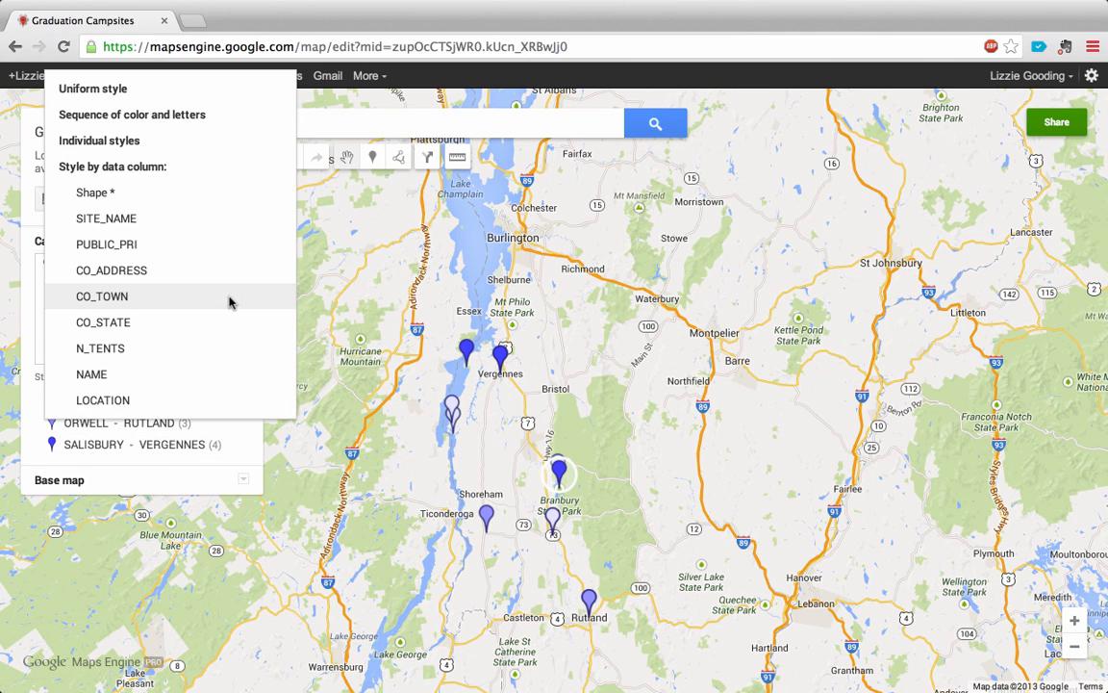
click(224, 354)
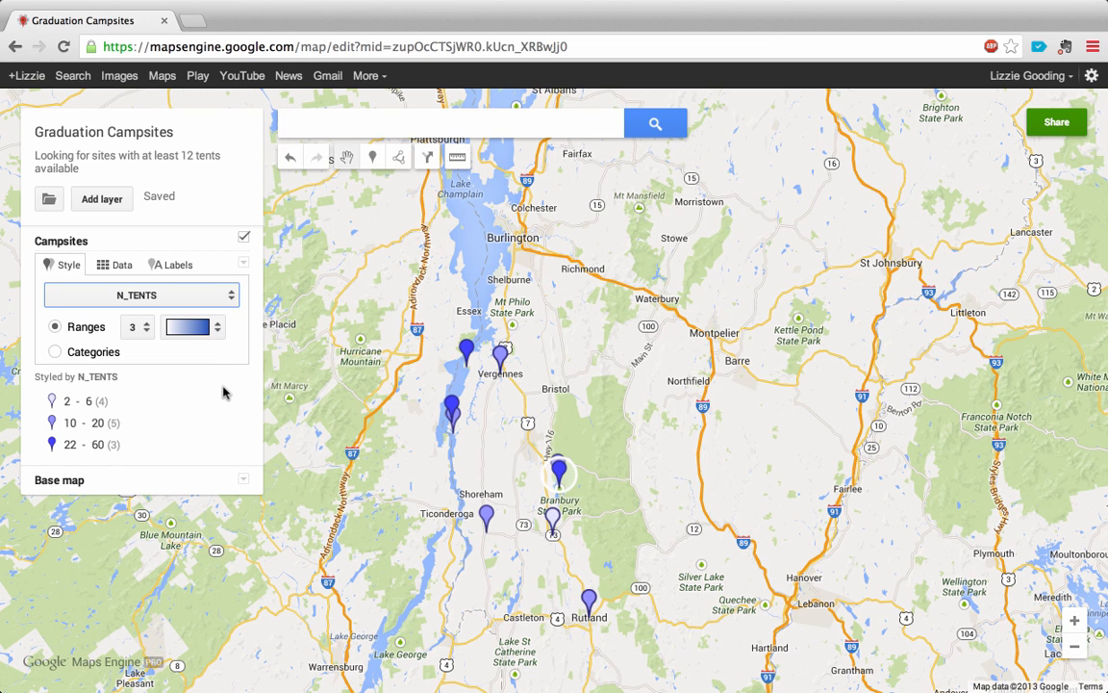
click(147, 329)
click(146, 302)
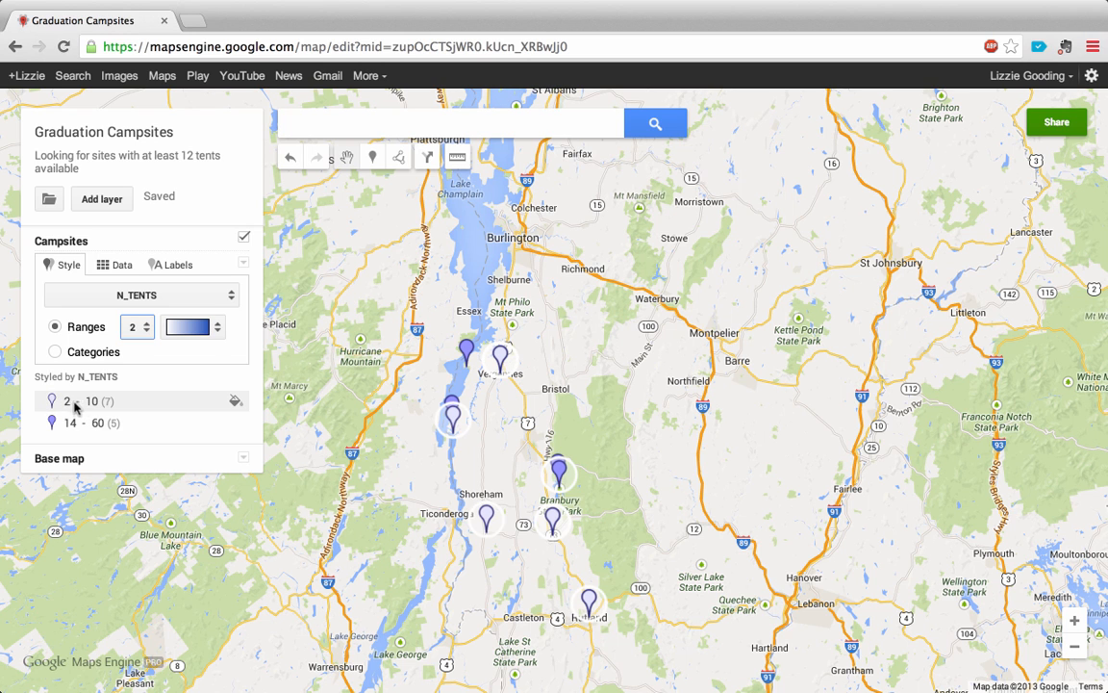
drag(632, 426, 648, 388)
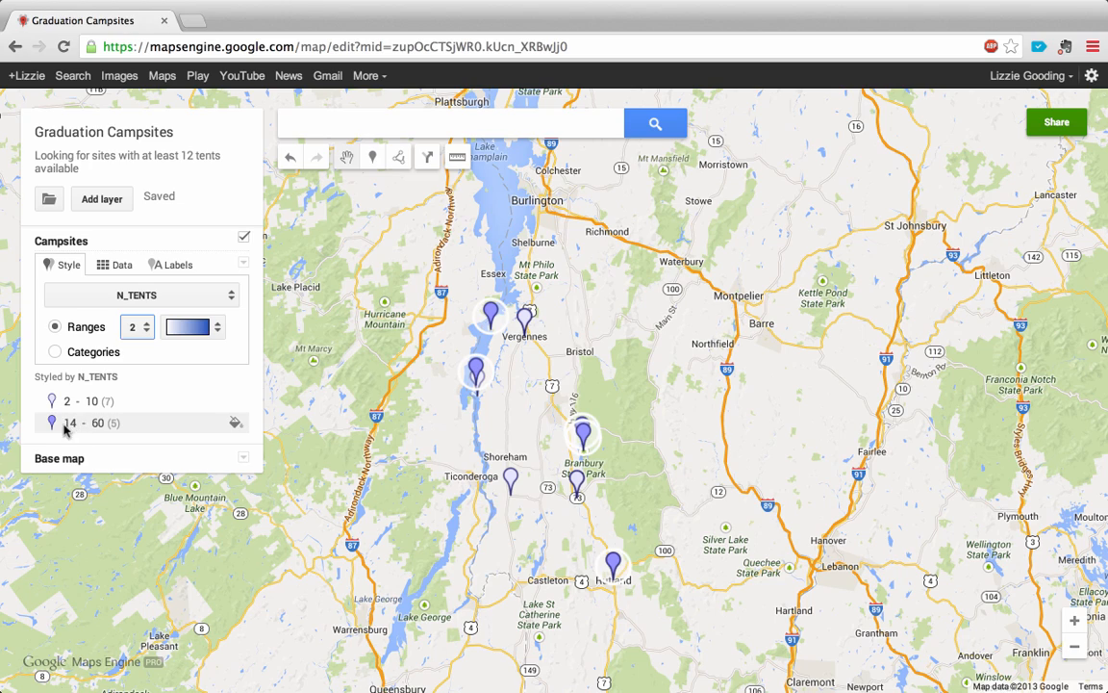
click(1074, 620)
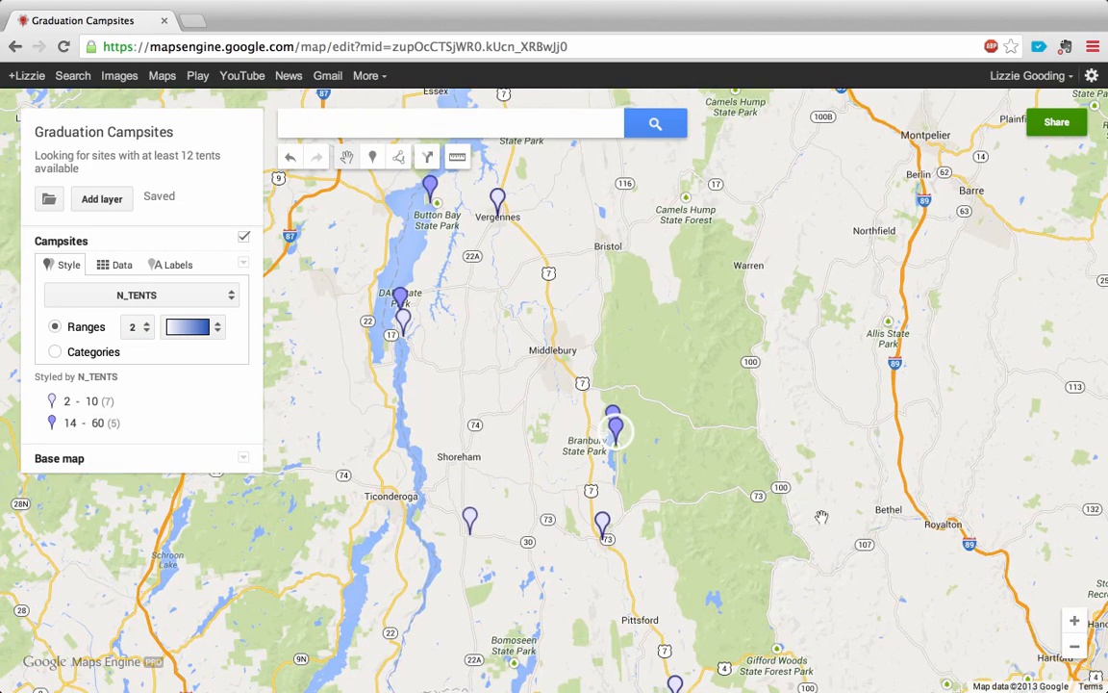
drag(704, 556, 709, 473)
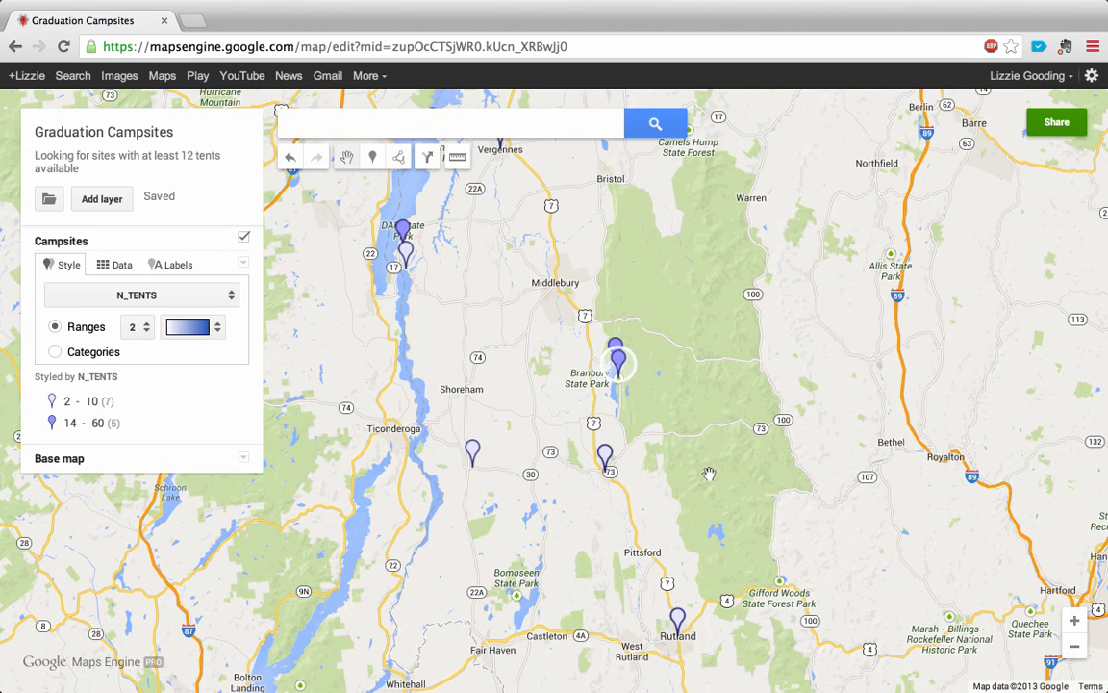